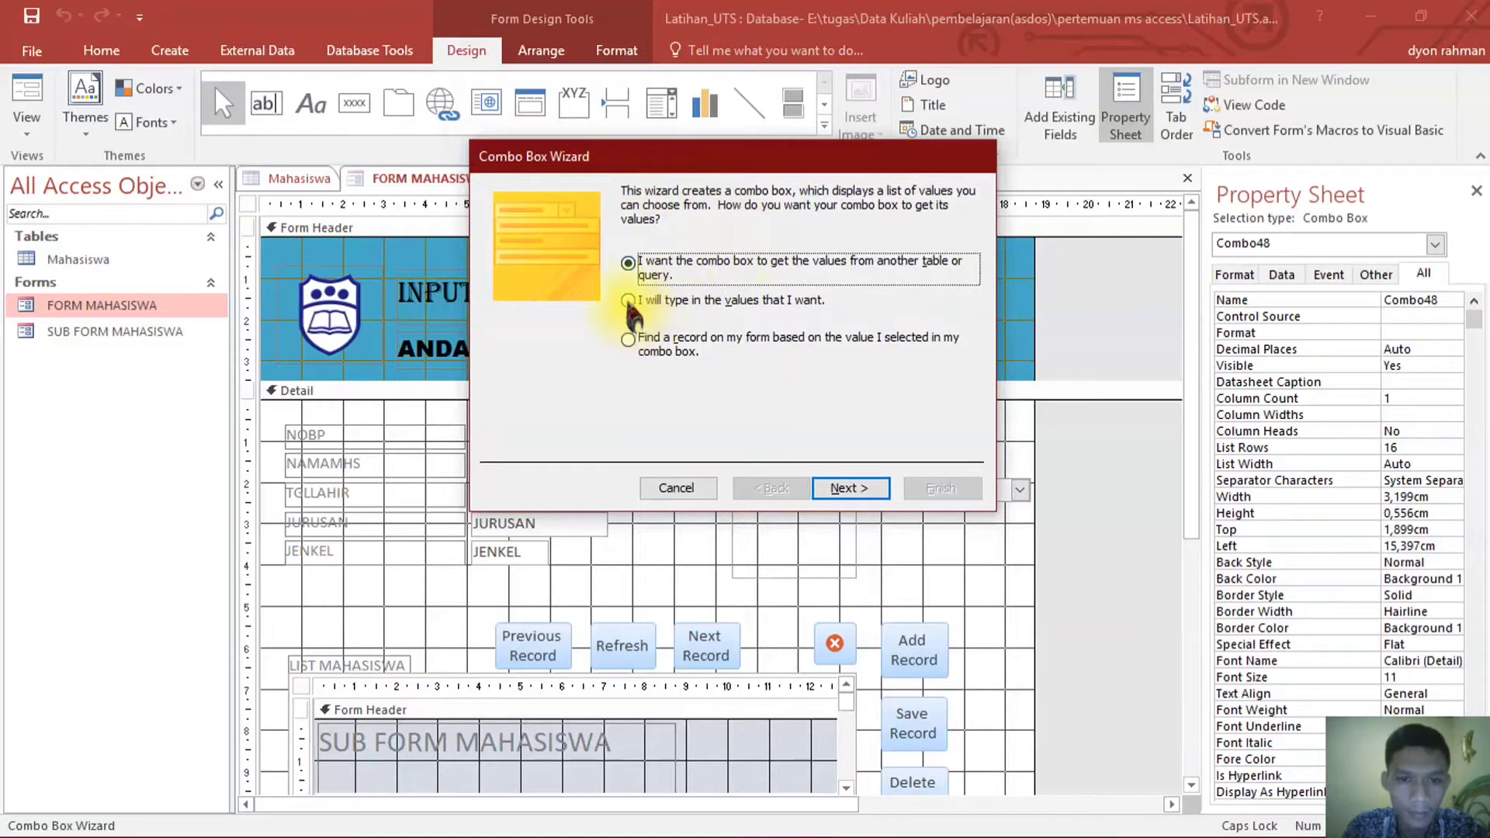
- Set the combo box to use typed-in values and enter SI, SK and MI in a single column
click(628, 303)
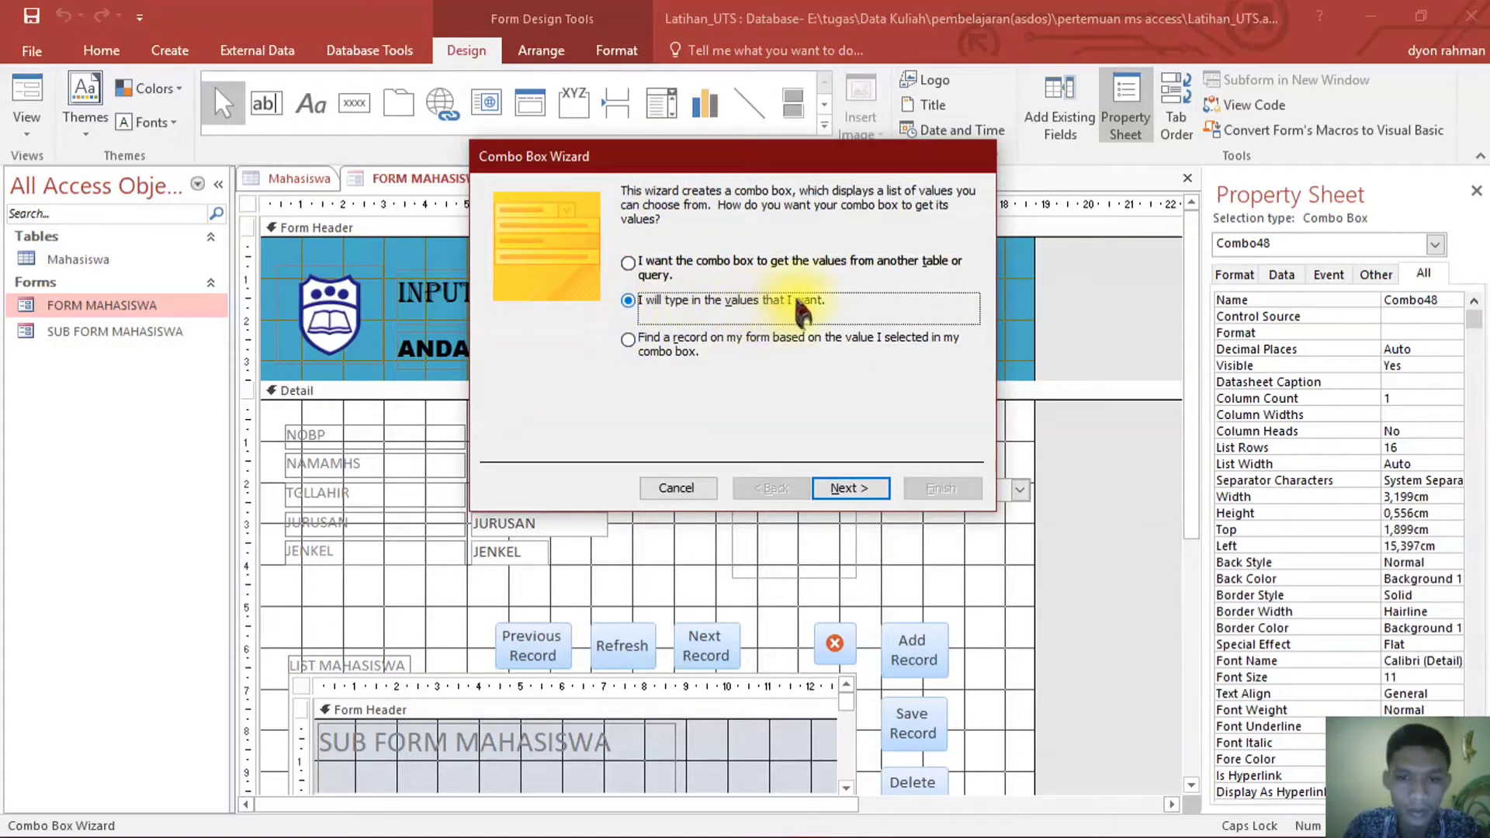
click(839, 491)
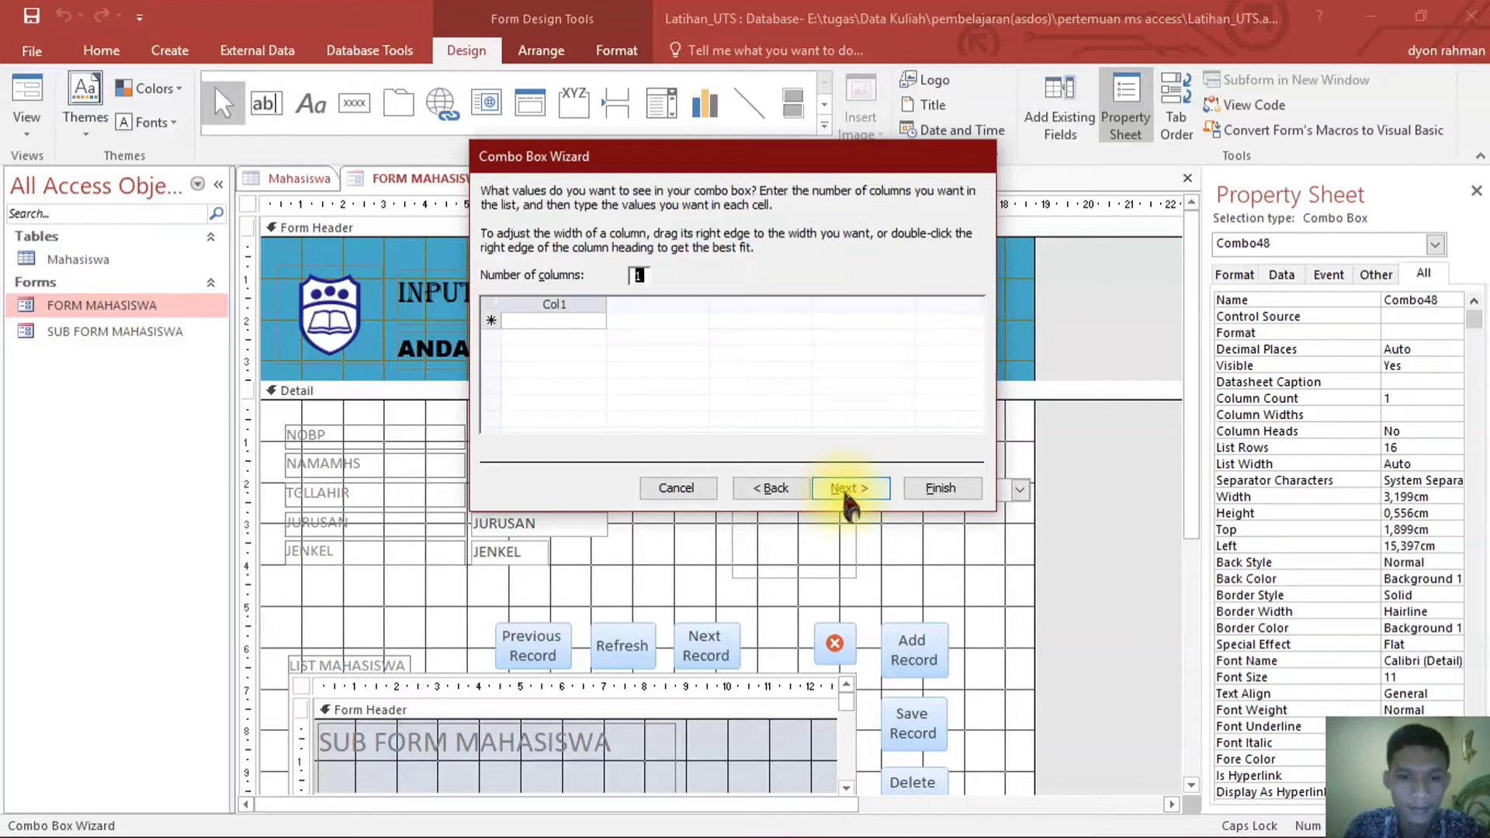
click(539, 322)
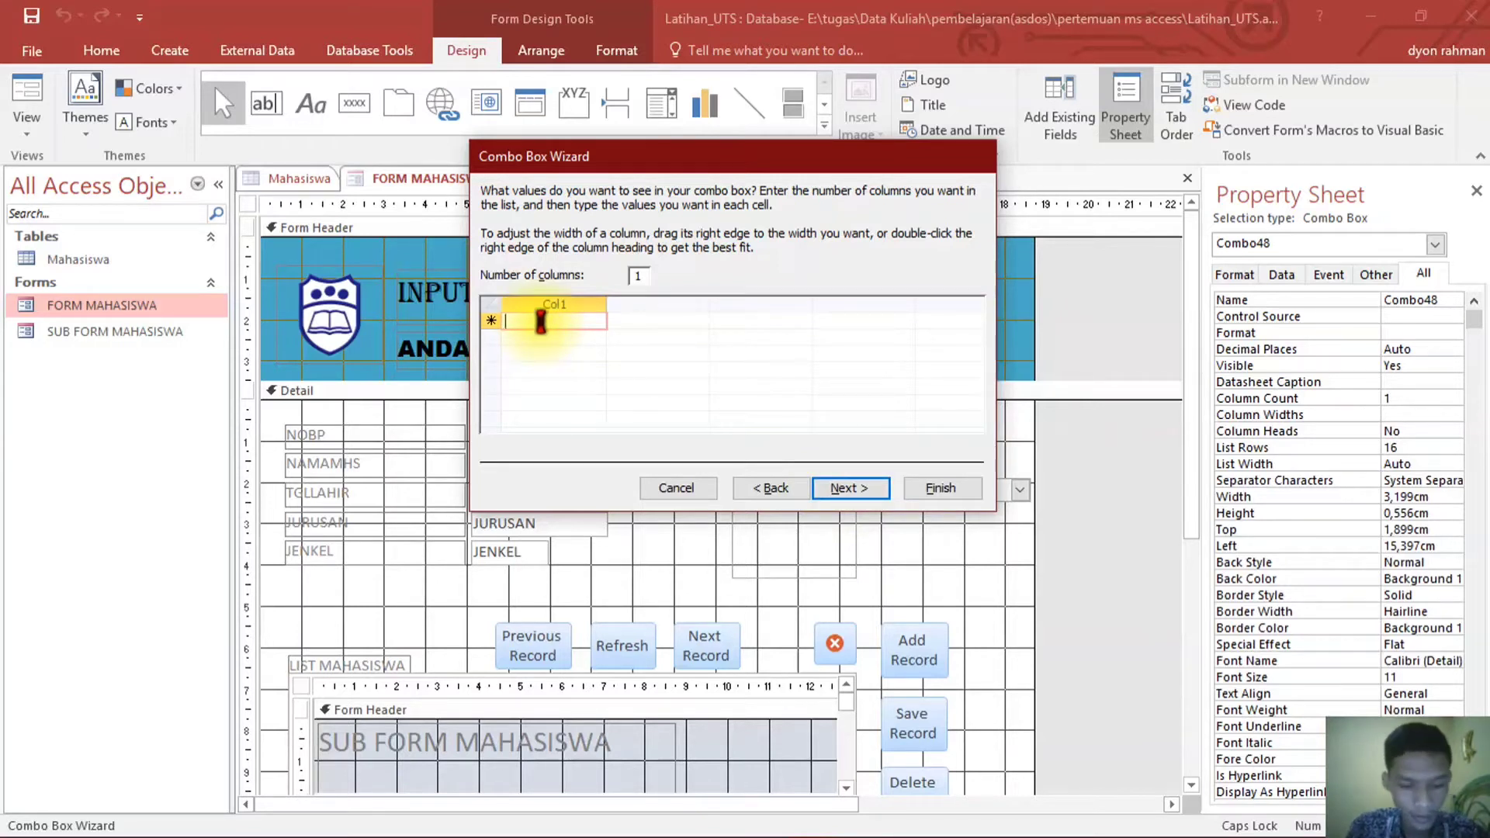
text(SI)
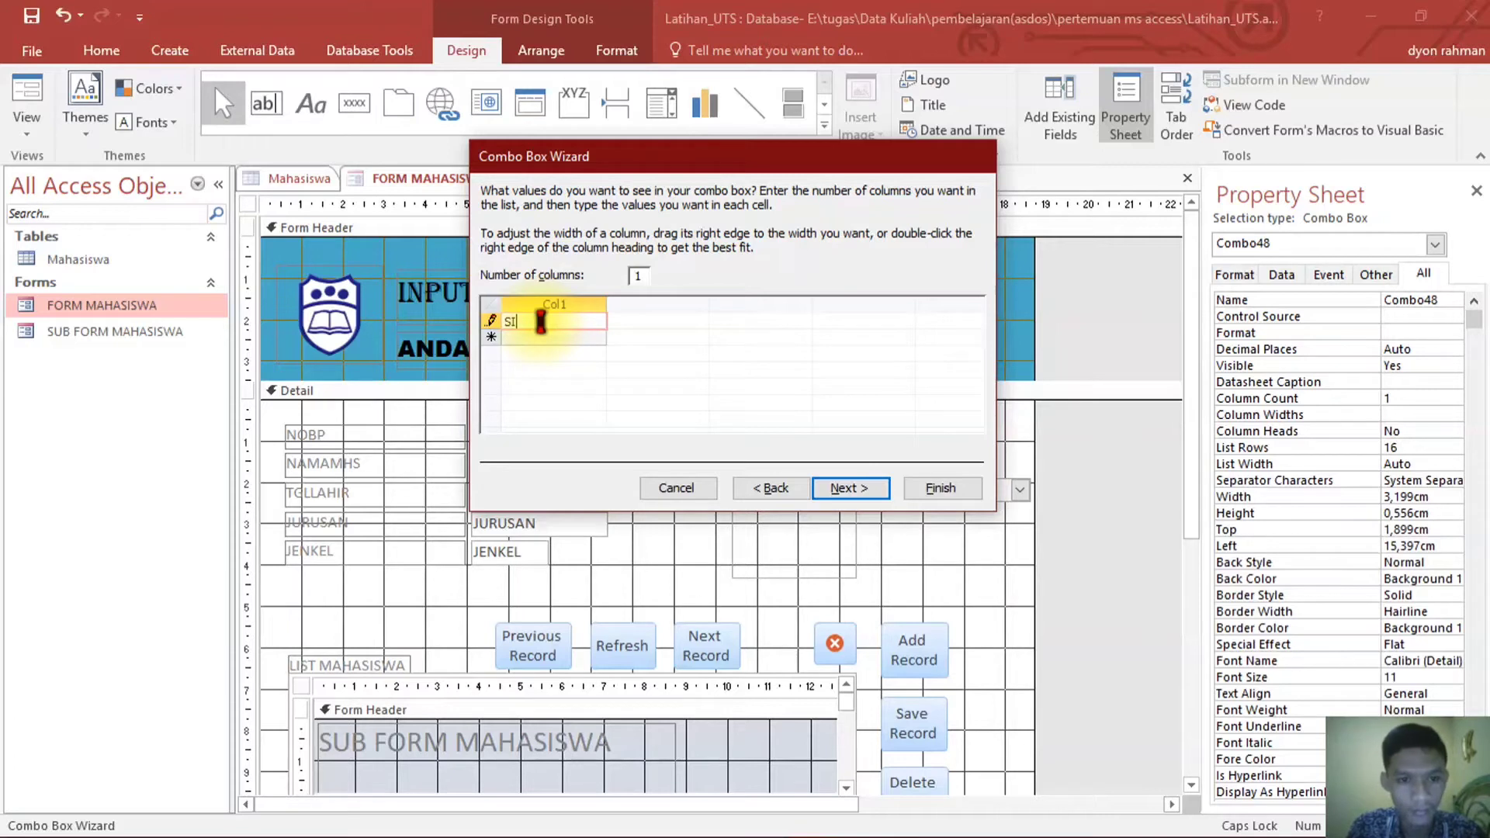
key(Return)
text(SK)
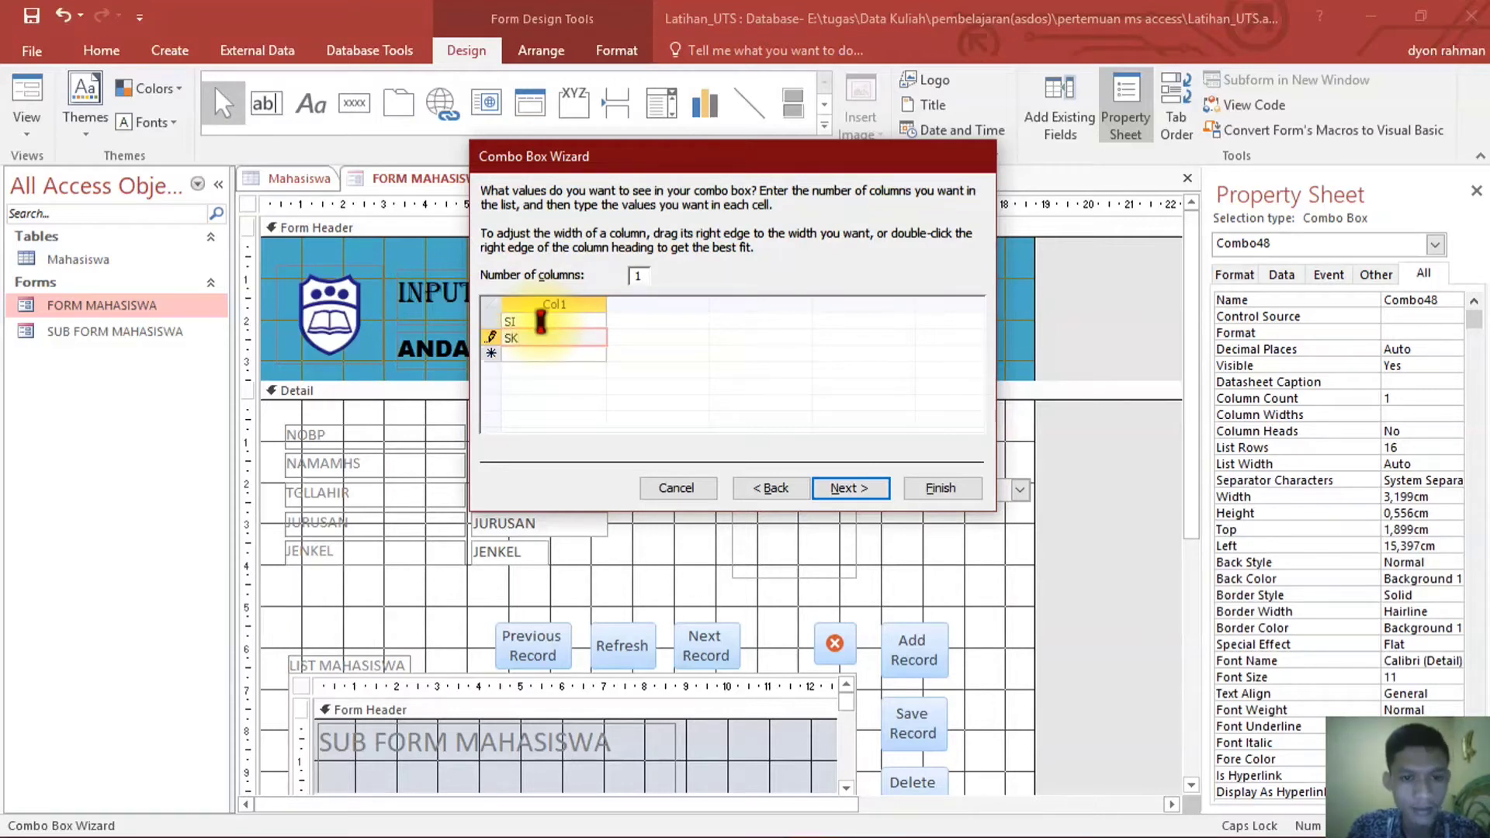
key(Return)
text(MI)
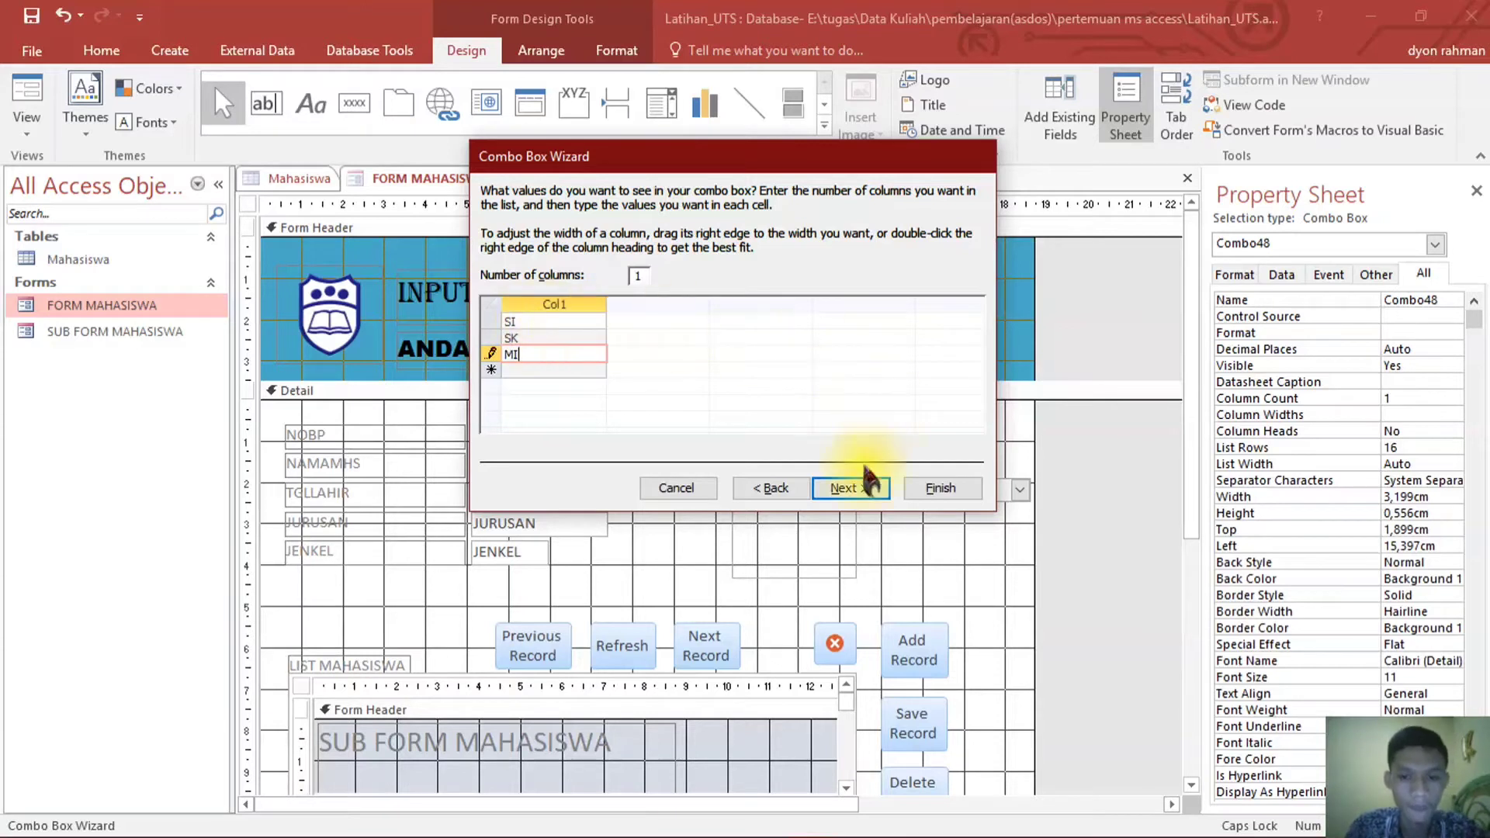
click(851, 489)
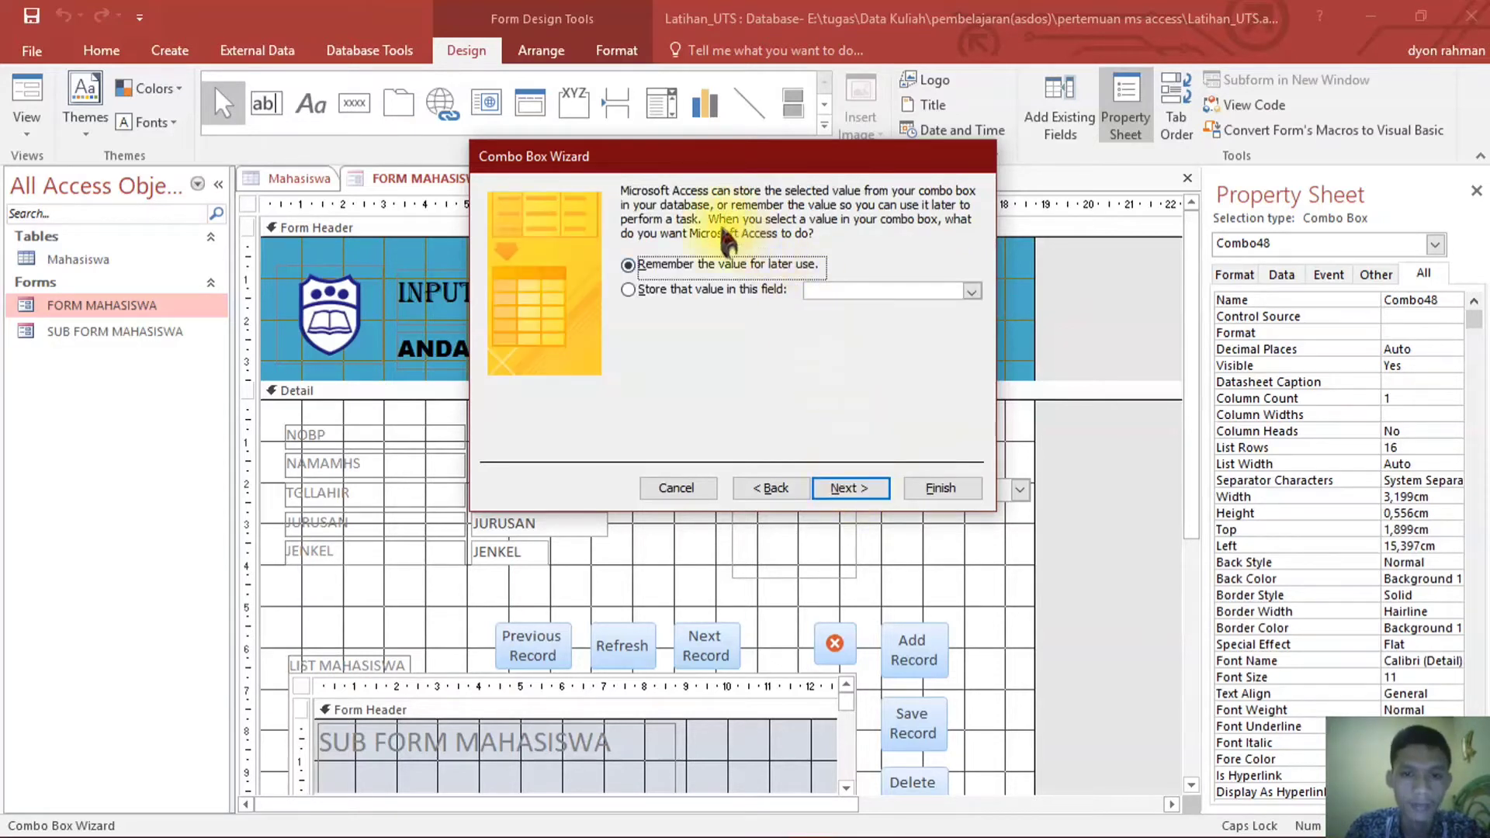
- Store the combo box value in the JURUSAN field, label it JURUSAN and finish the wizard
click(630, 292)
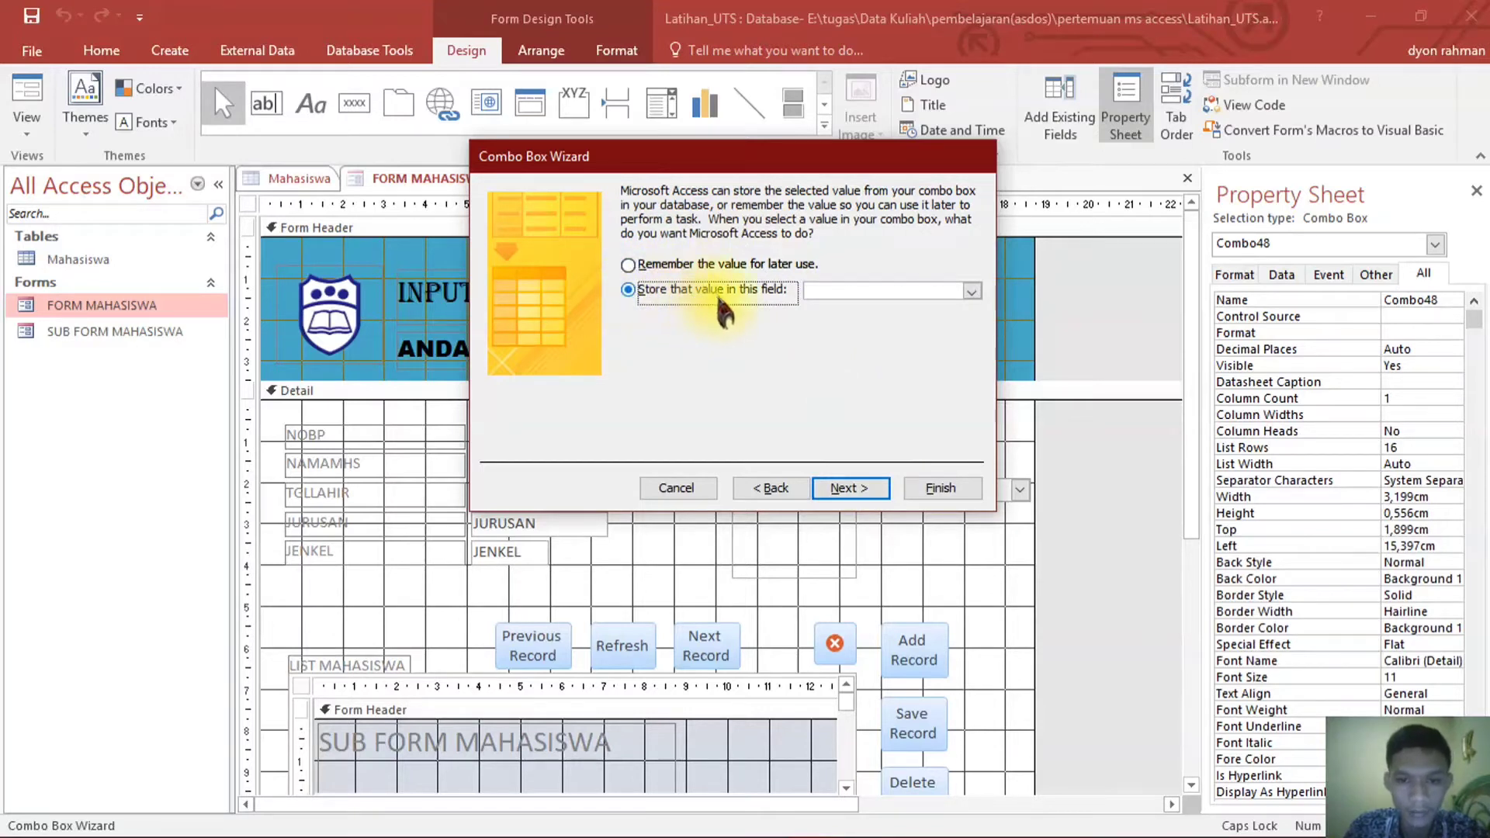
click(971, 291)
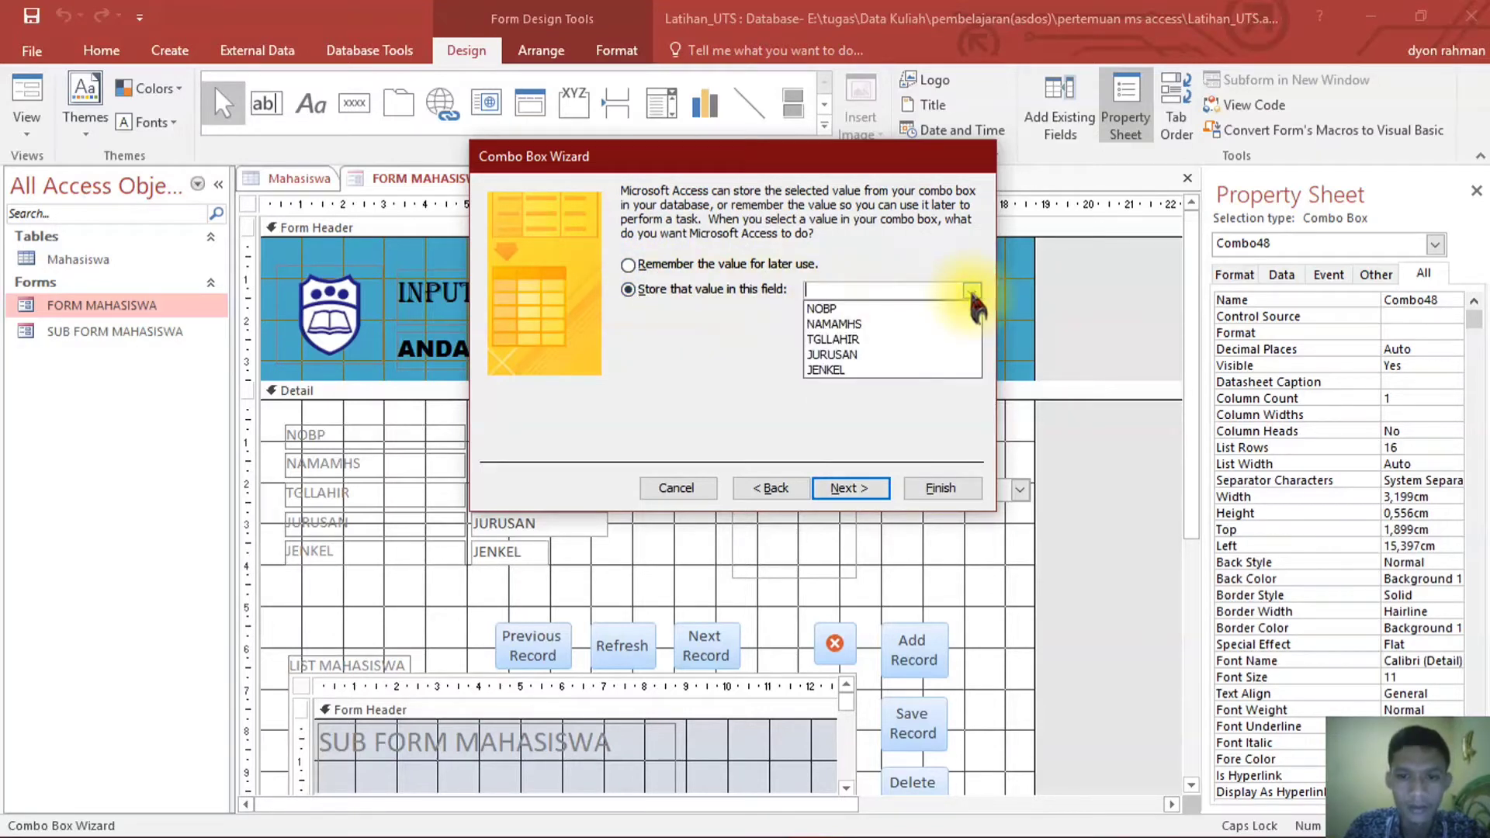
click(831, 355)
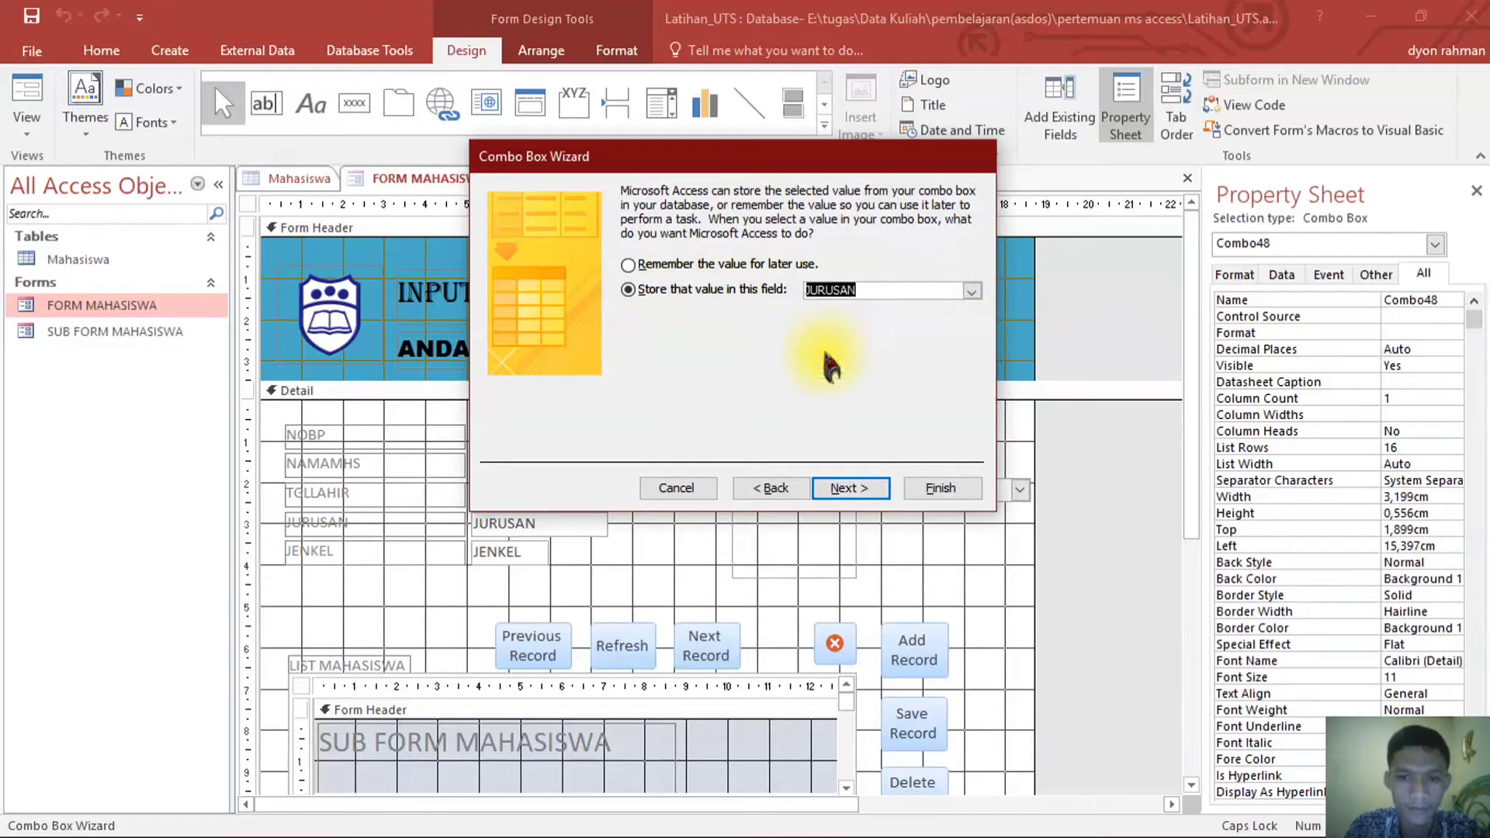
click(853, 493)
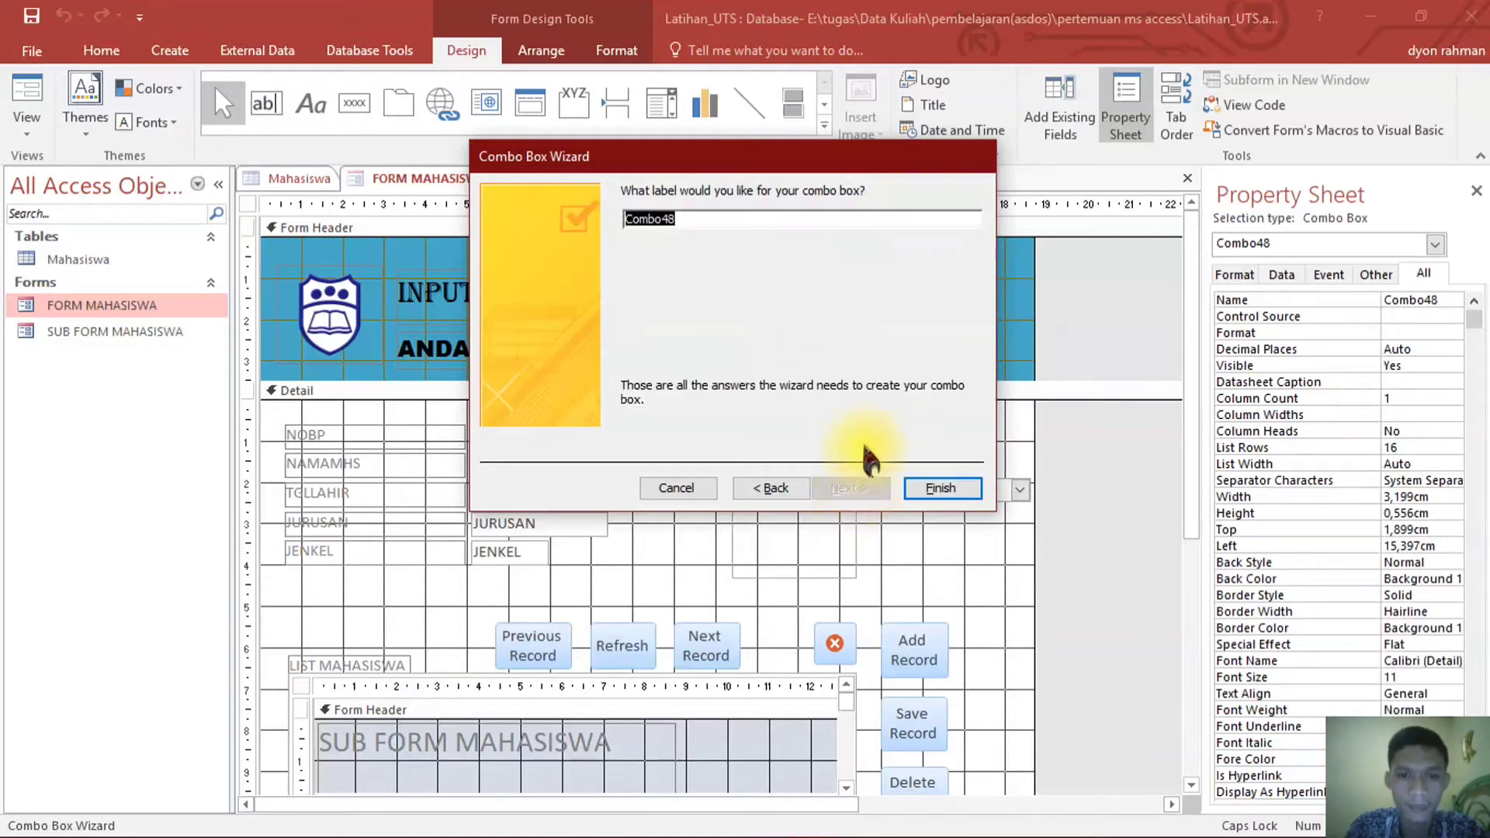
double_click(688, 218)
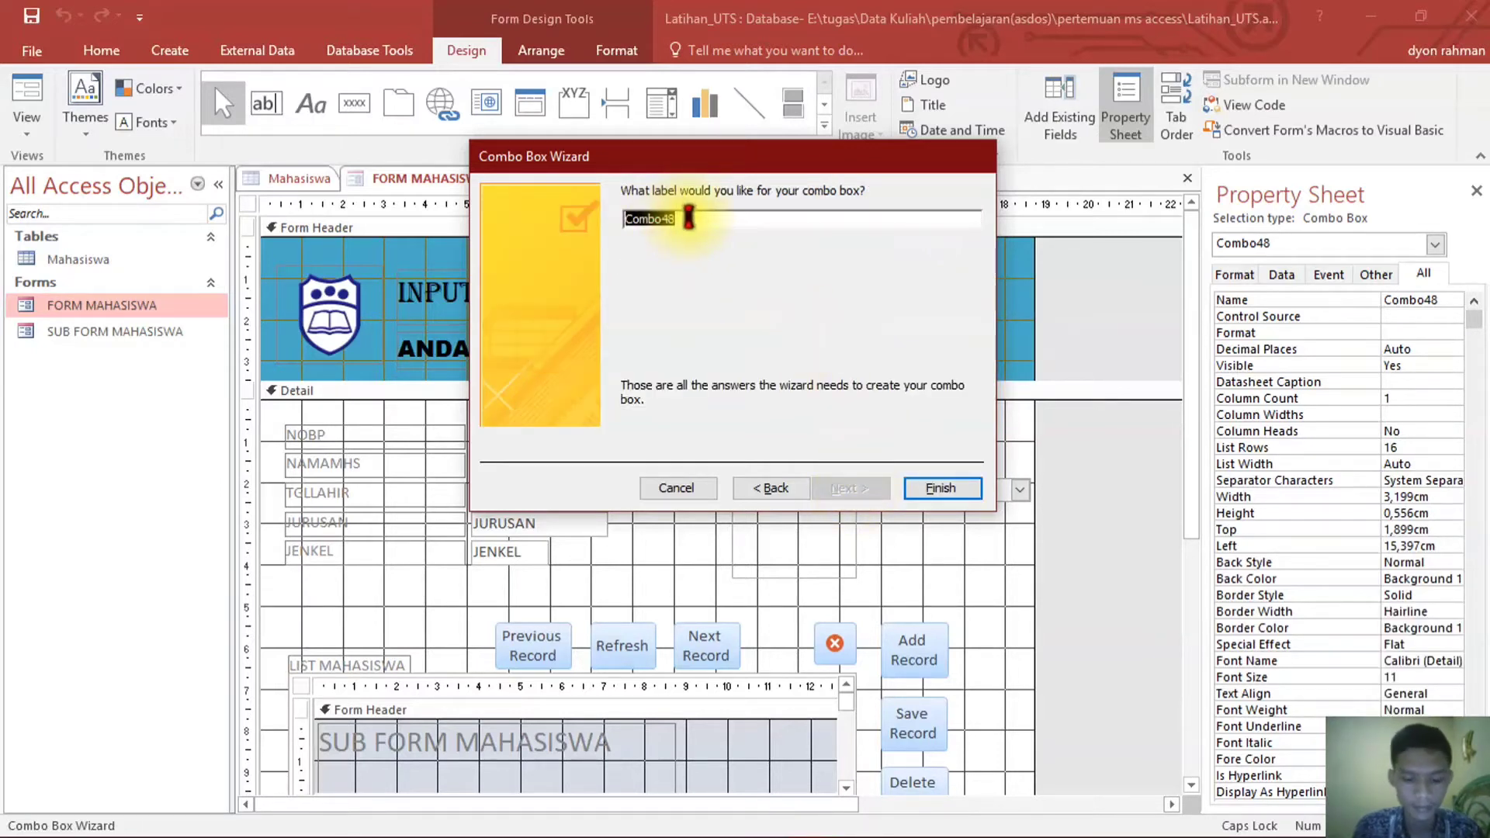
text(JURUSAN)
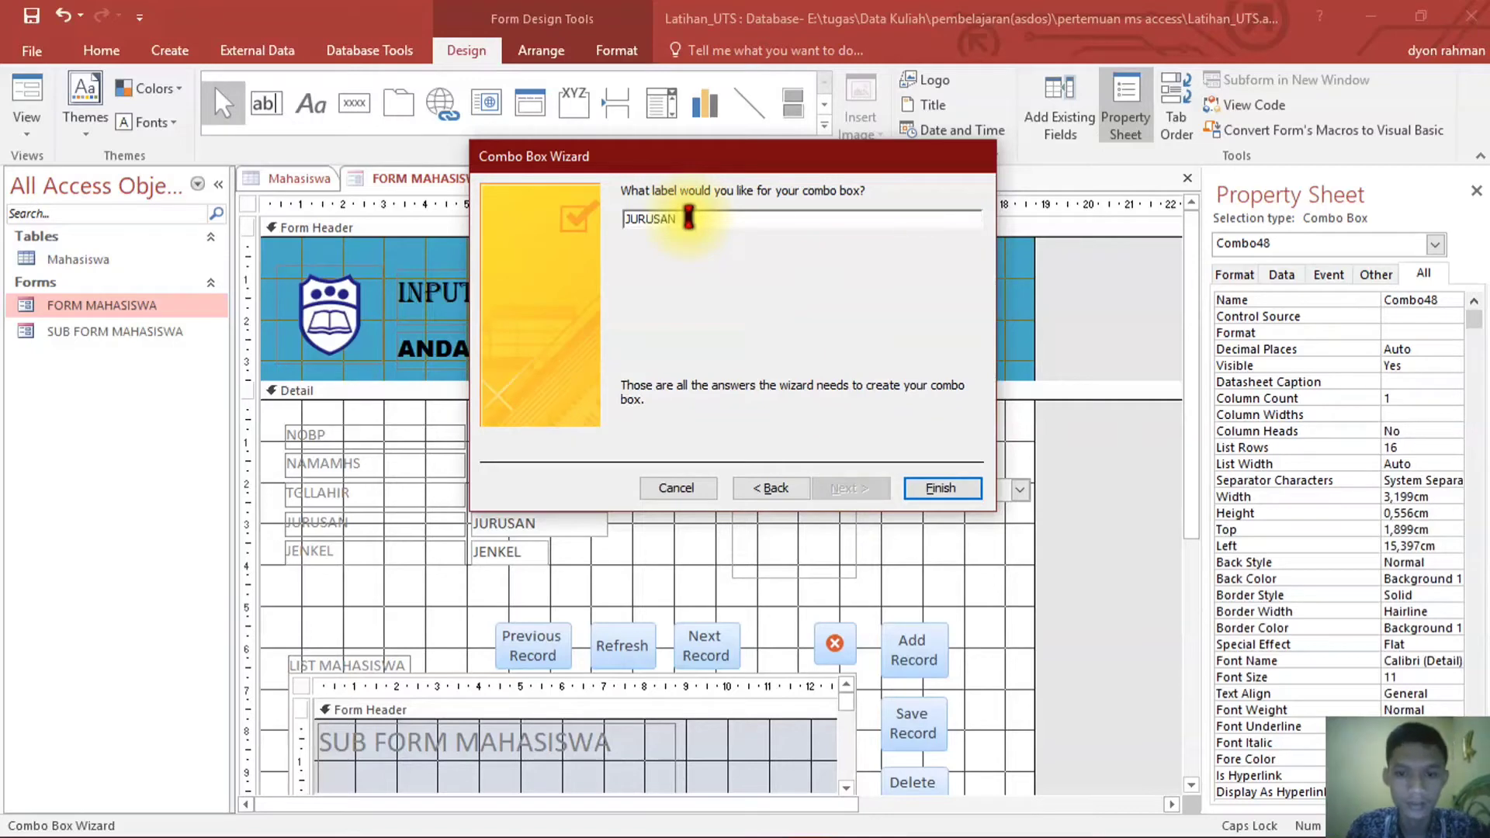
click(942, 489)
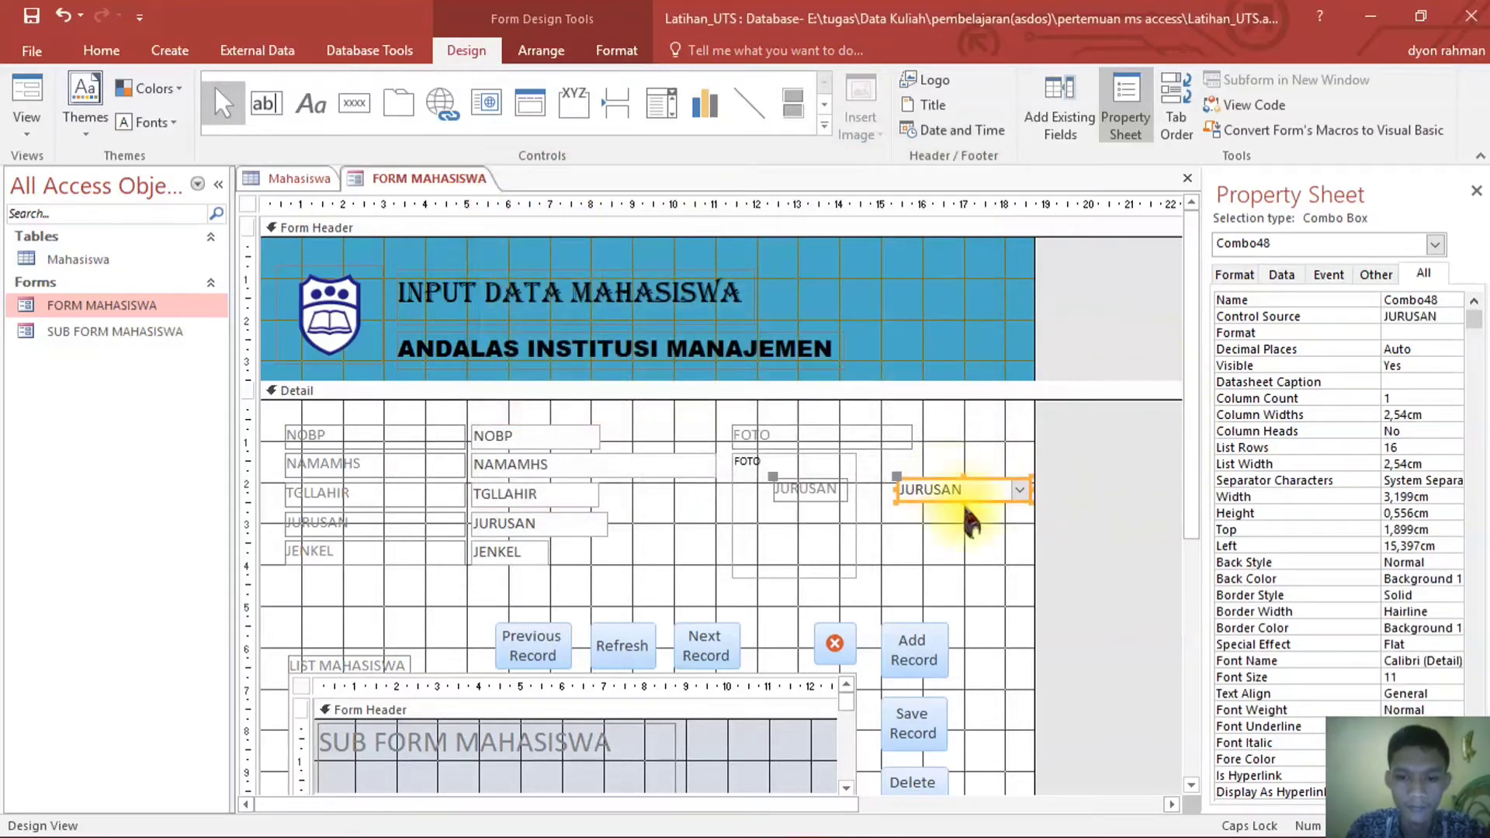
click(935, 534)
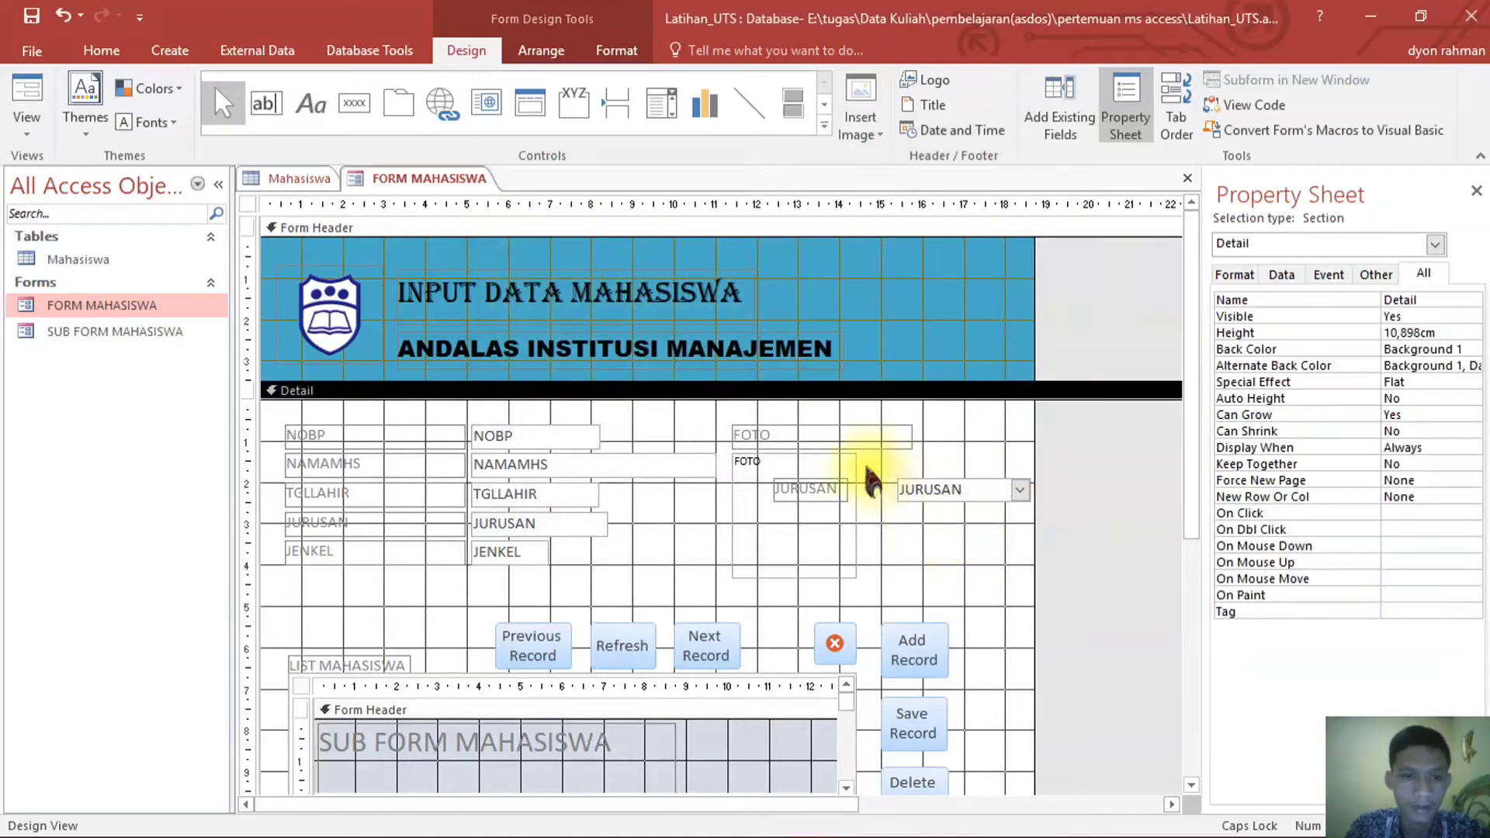
- Show the form in Form View and test the new combo box by choosing SK and then MI
click(30, 101)
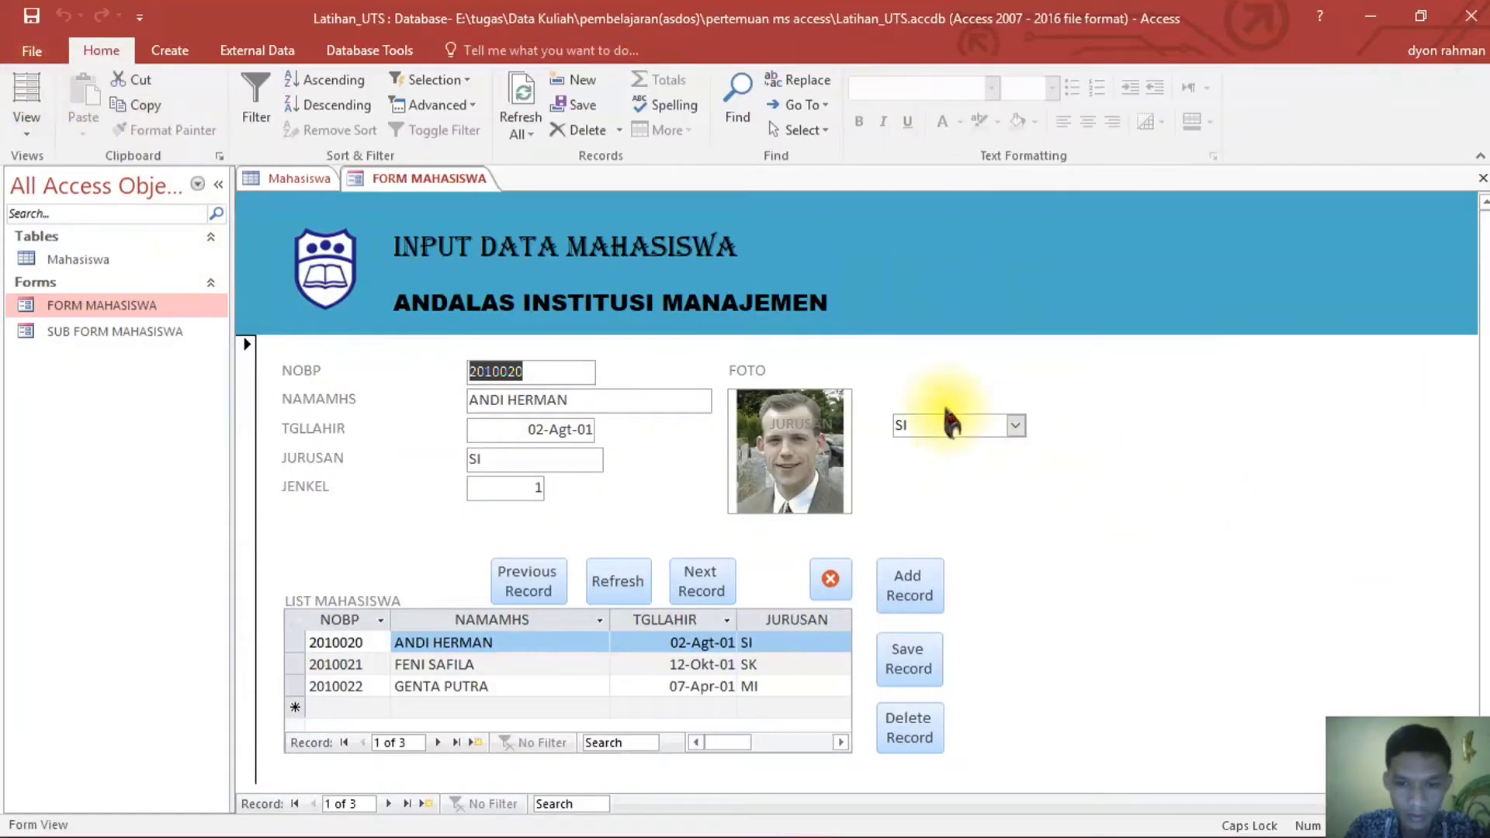
click(1015, 425)
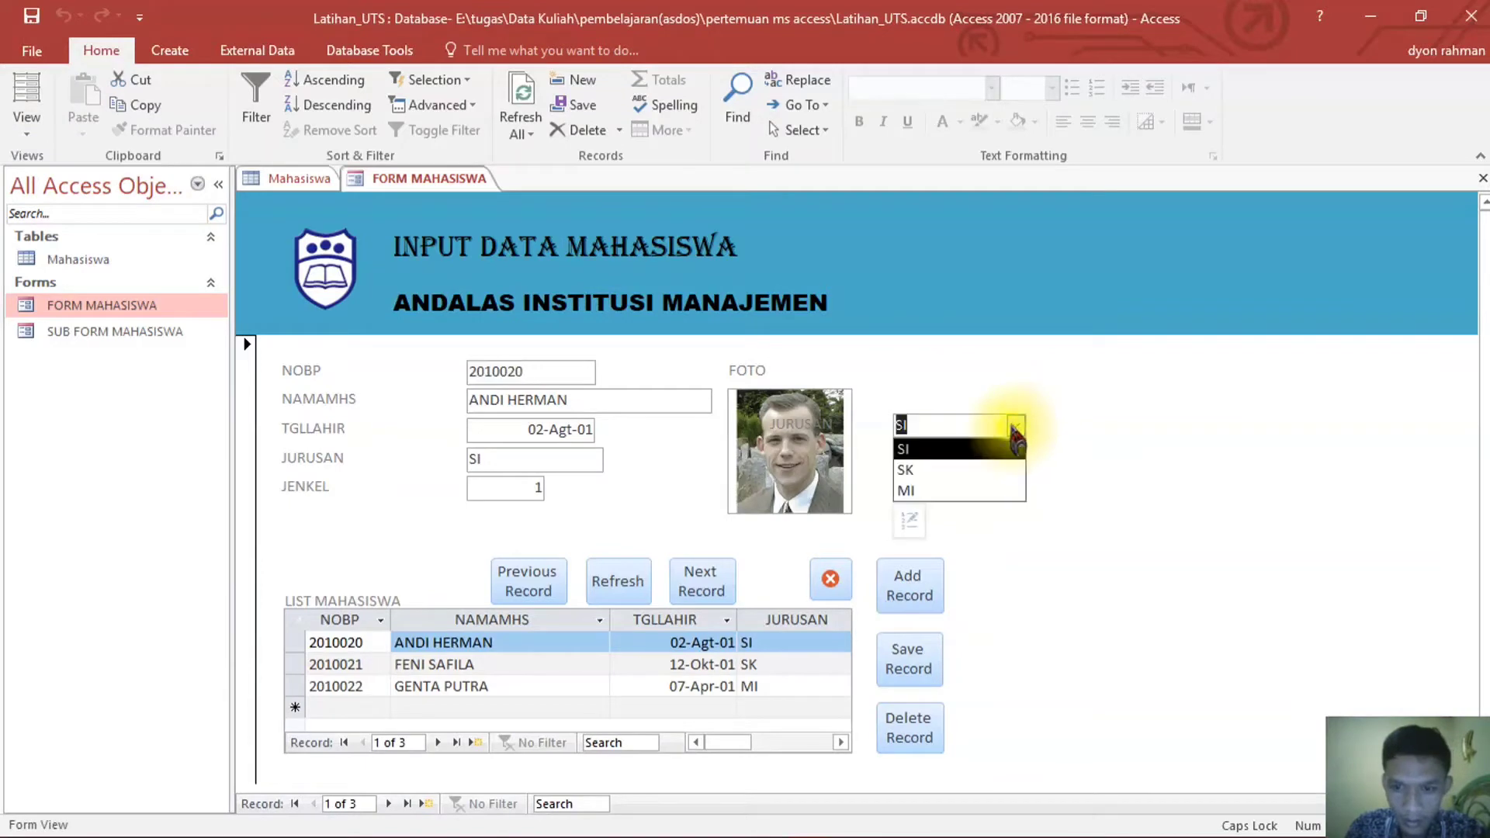
click(931, 470)
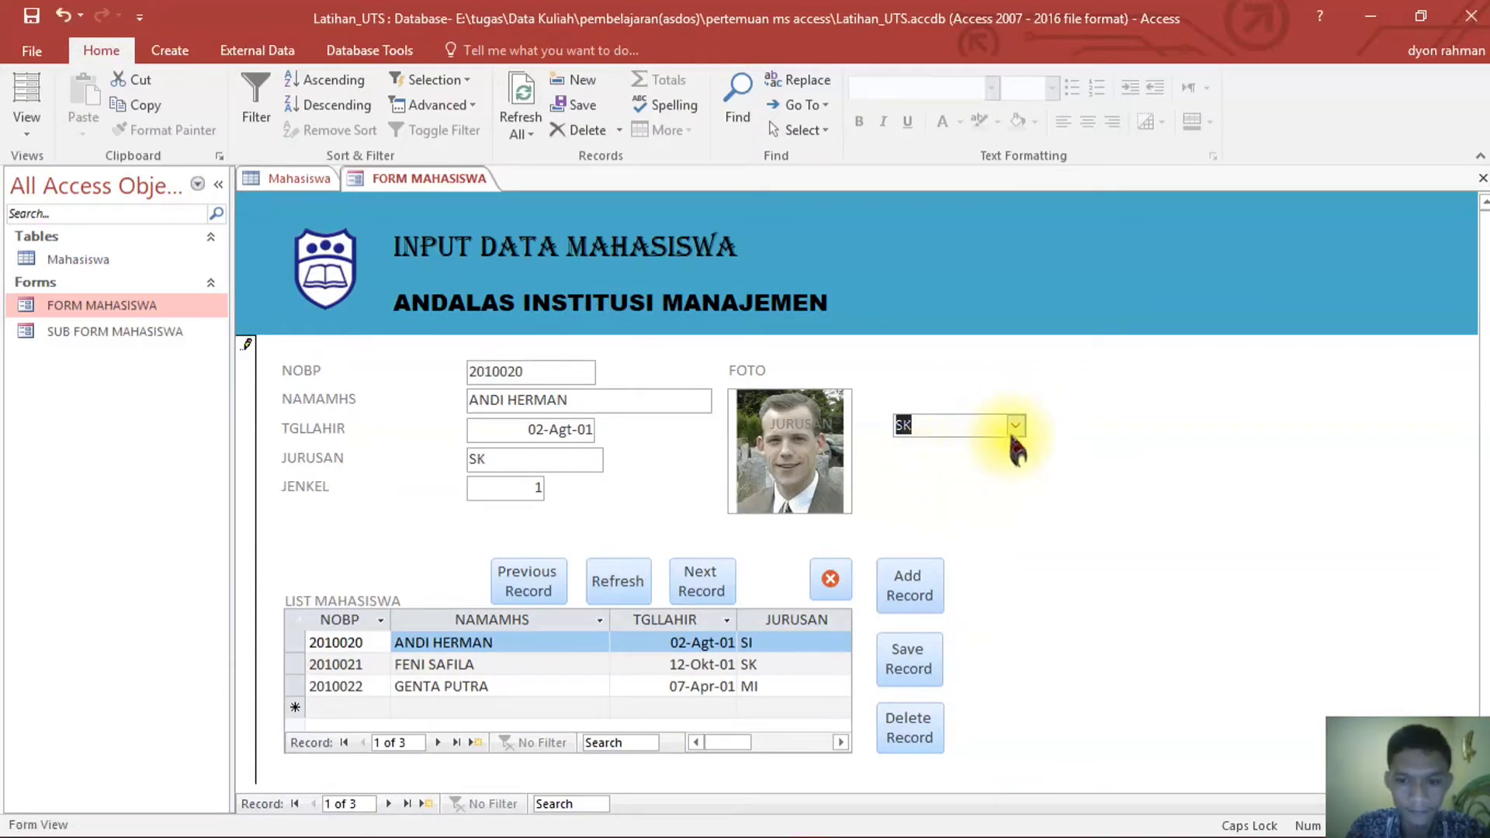
click(1015, 425)
click(910, 489)
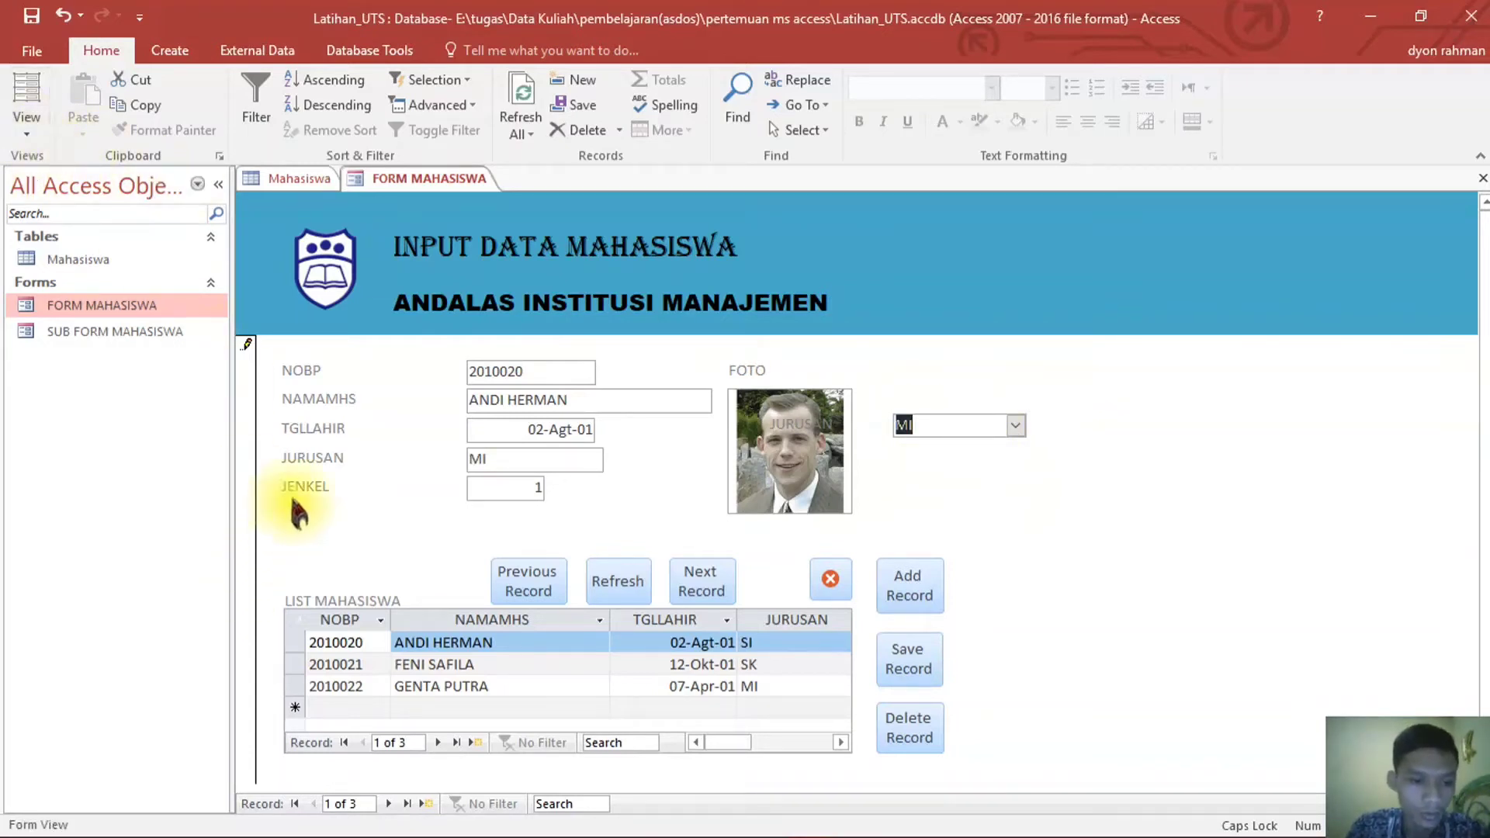
- Return to Design View and delete the original JURUSAN label and text box between TGLLAHIR and JENKEL
click(24, 142)
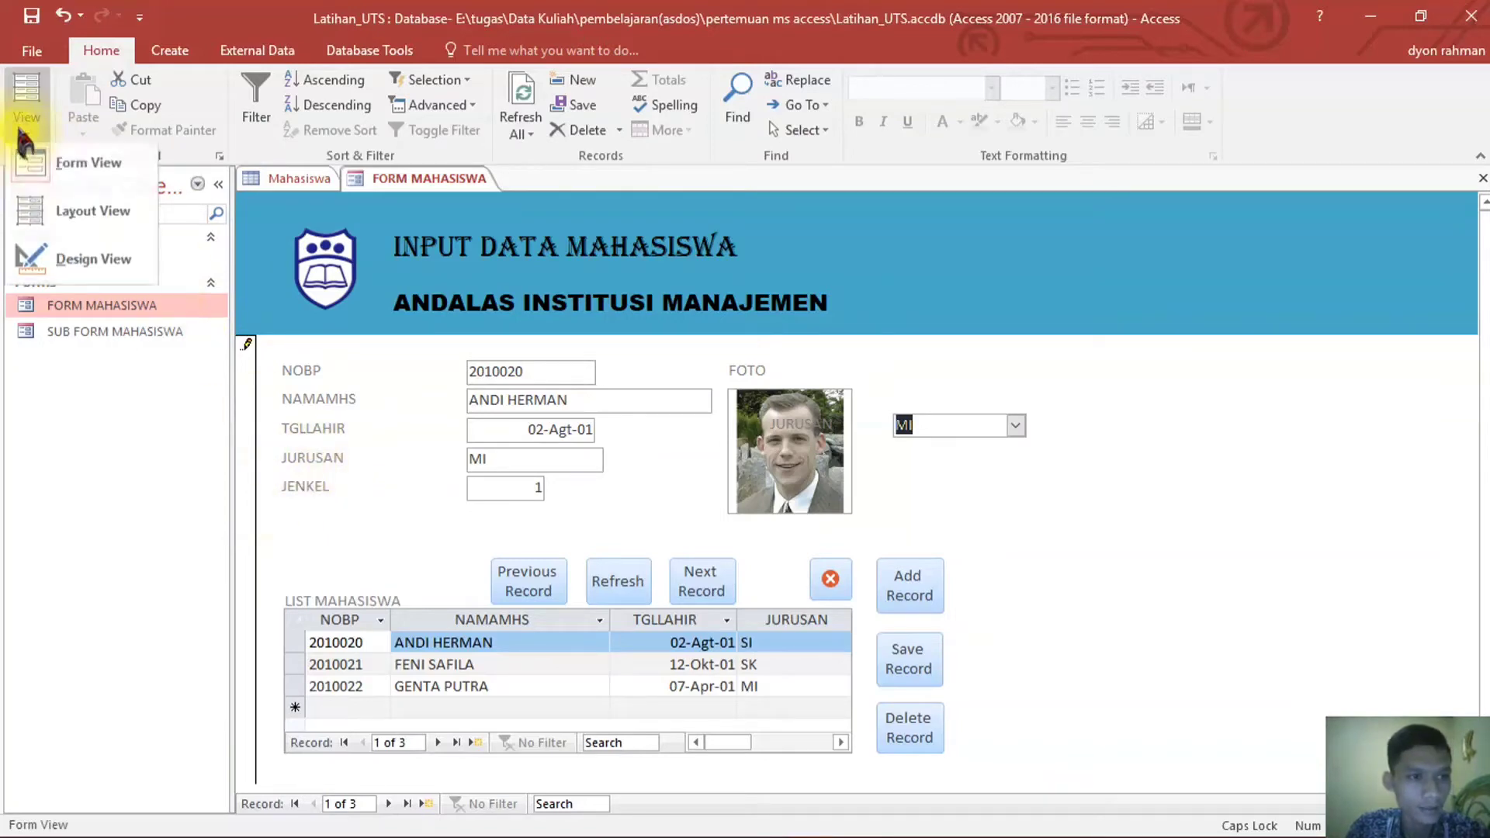
click(54, 262)
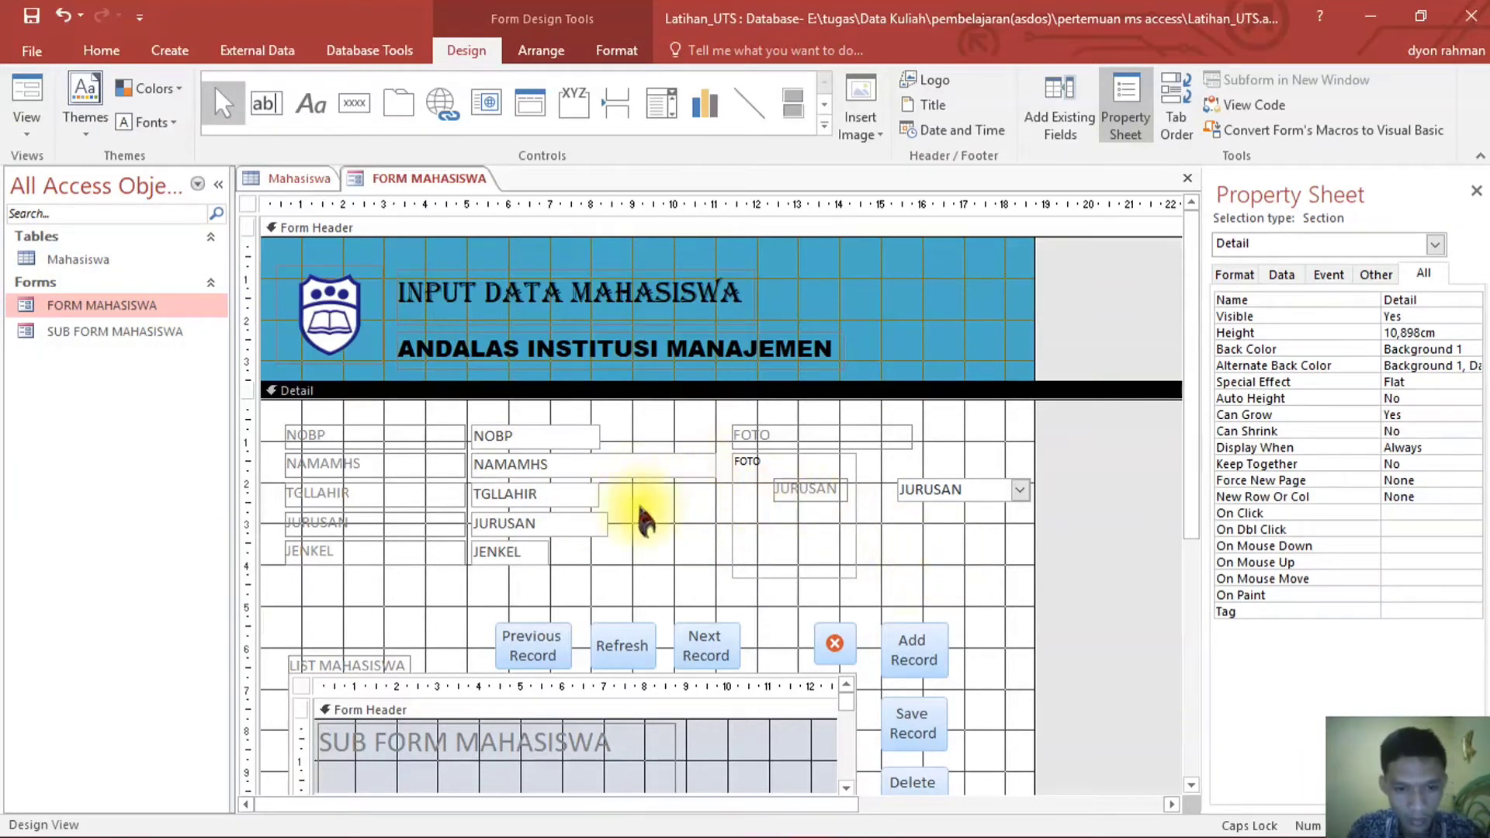
click(454, 529)
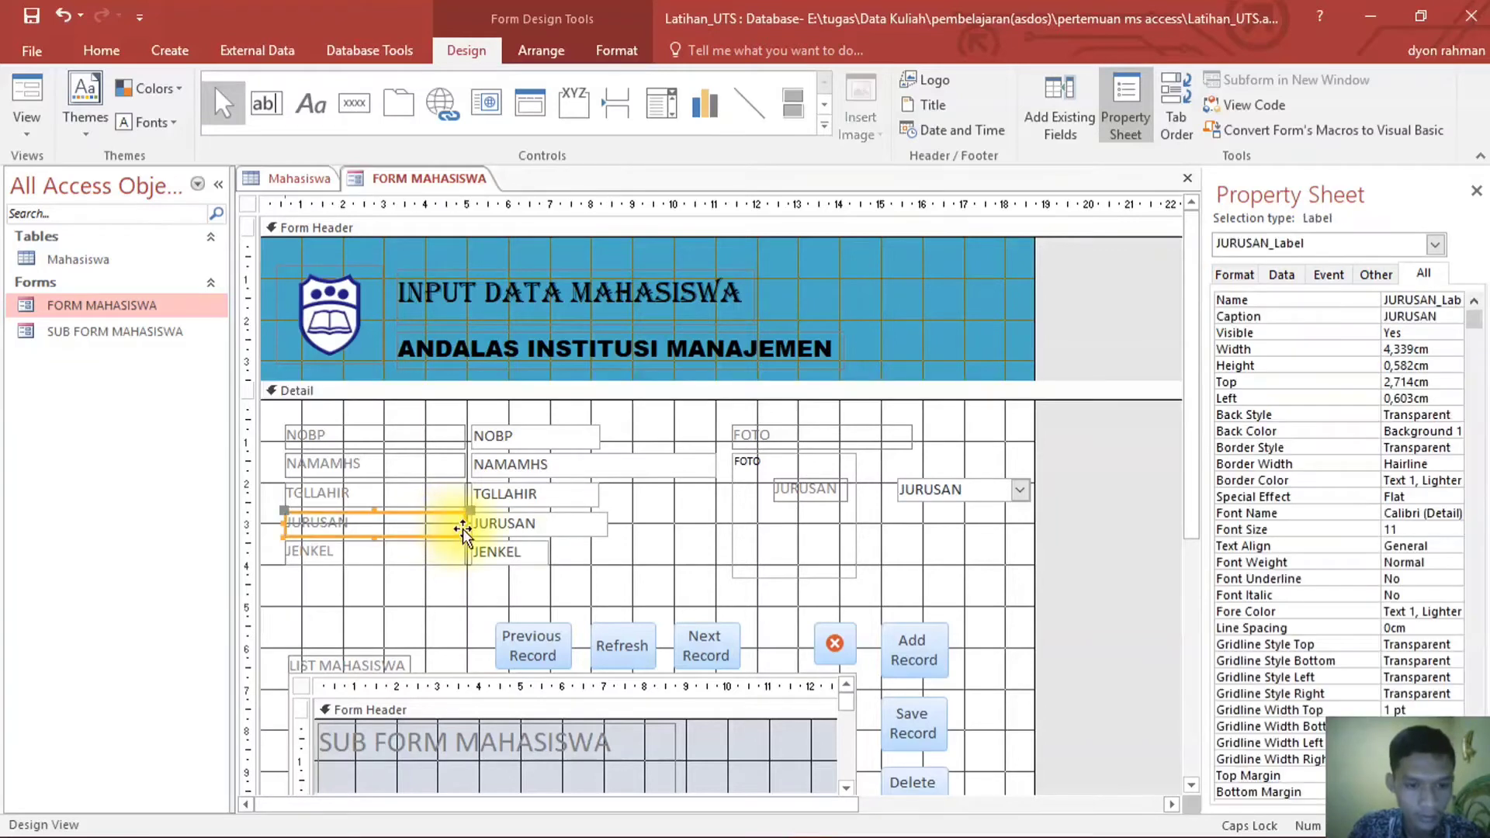
click(503, 532)
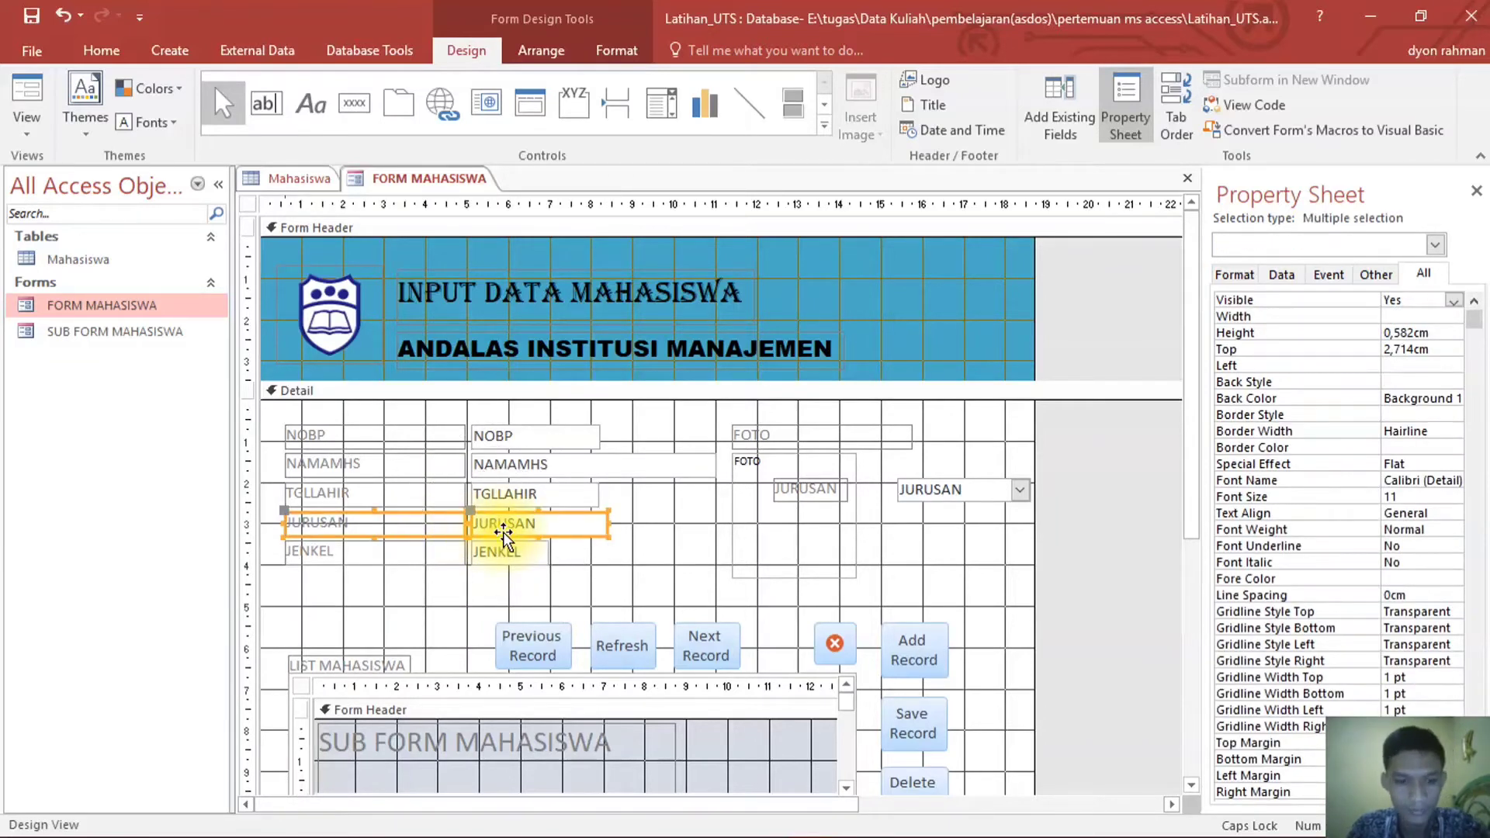
key(Delete)
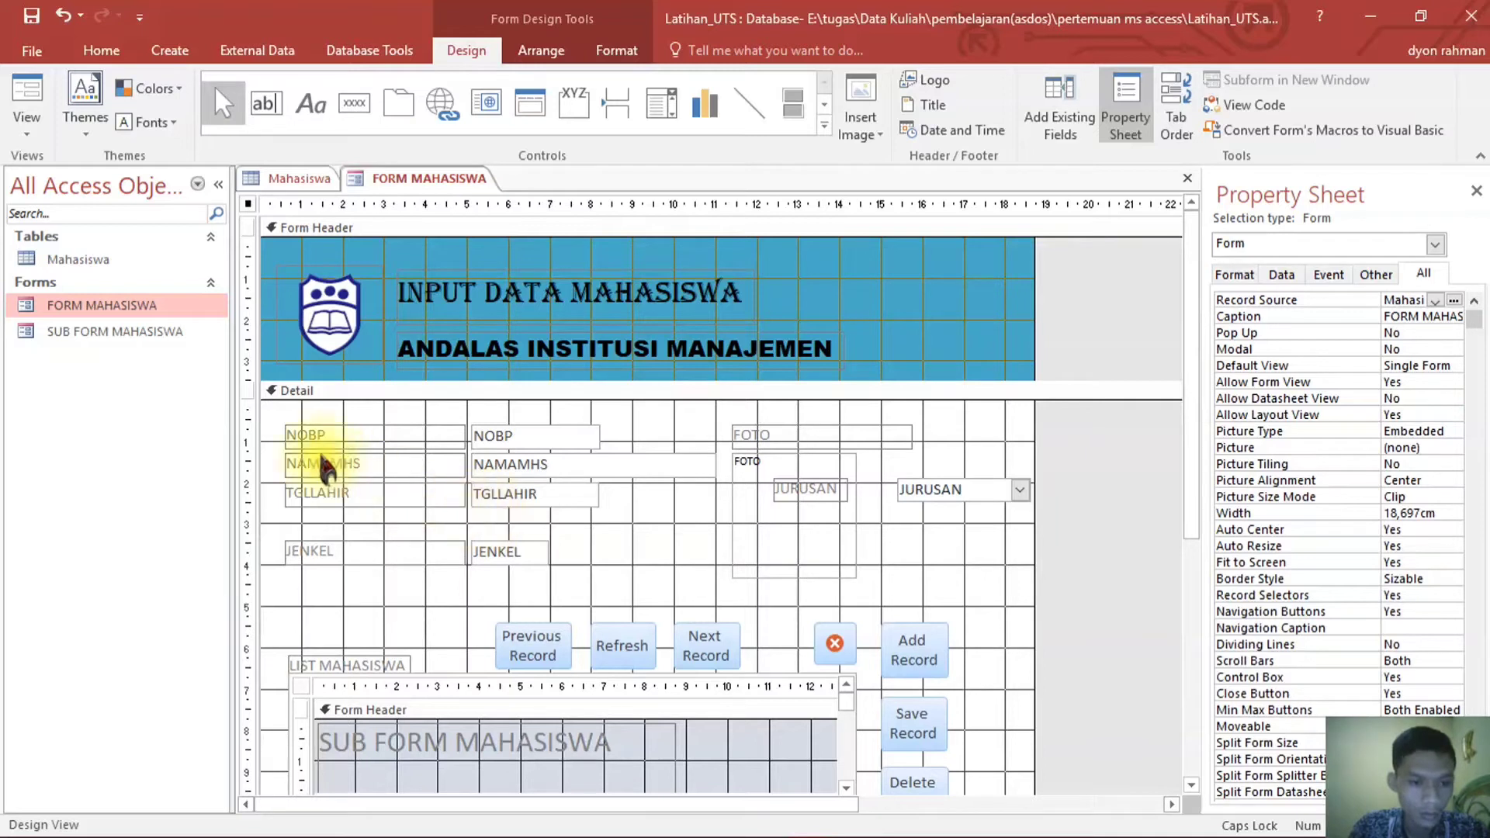
drag(272, 411, 699, 574)
right_click(656, 475)
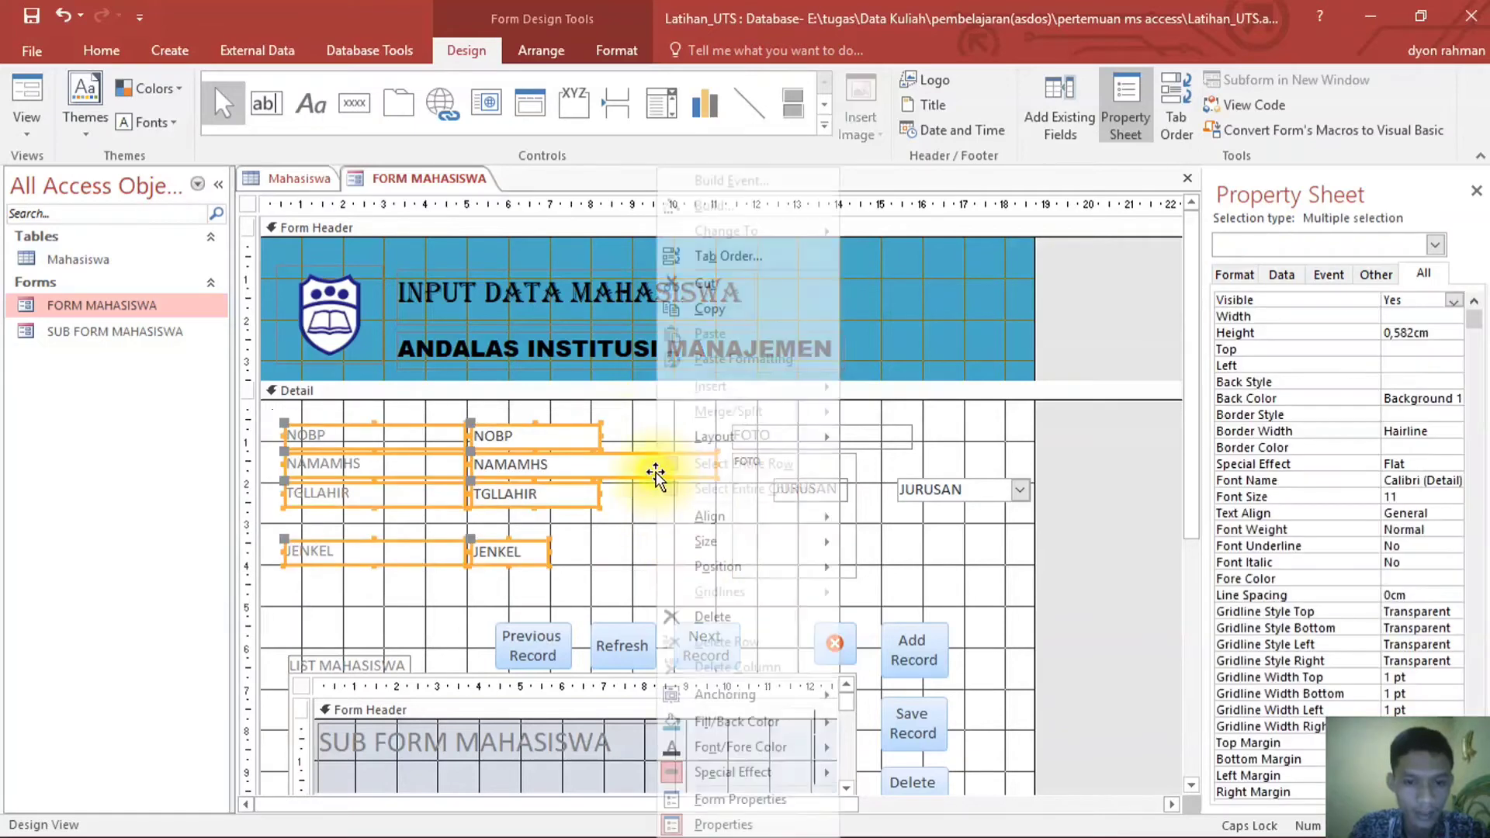
mouse_move(730, 439)
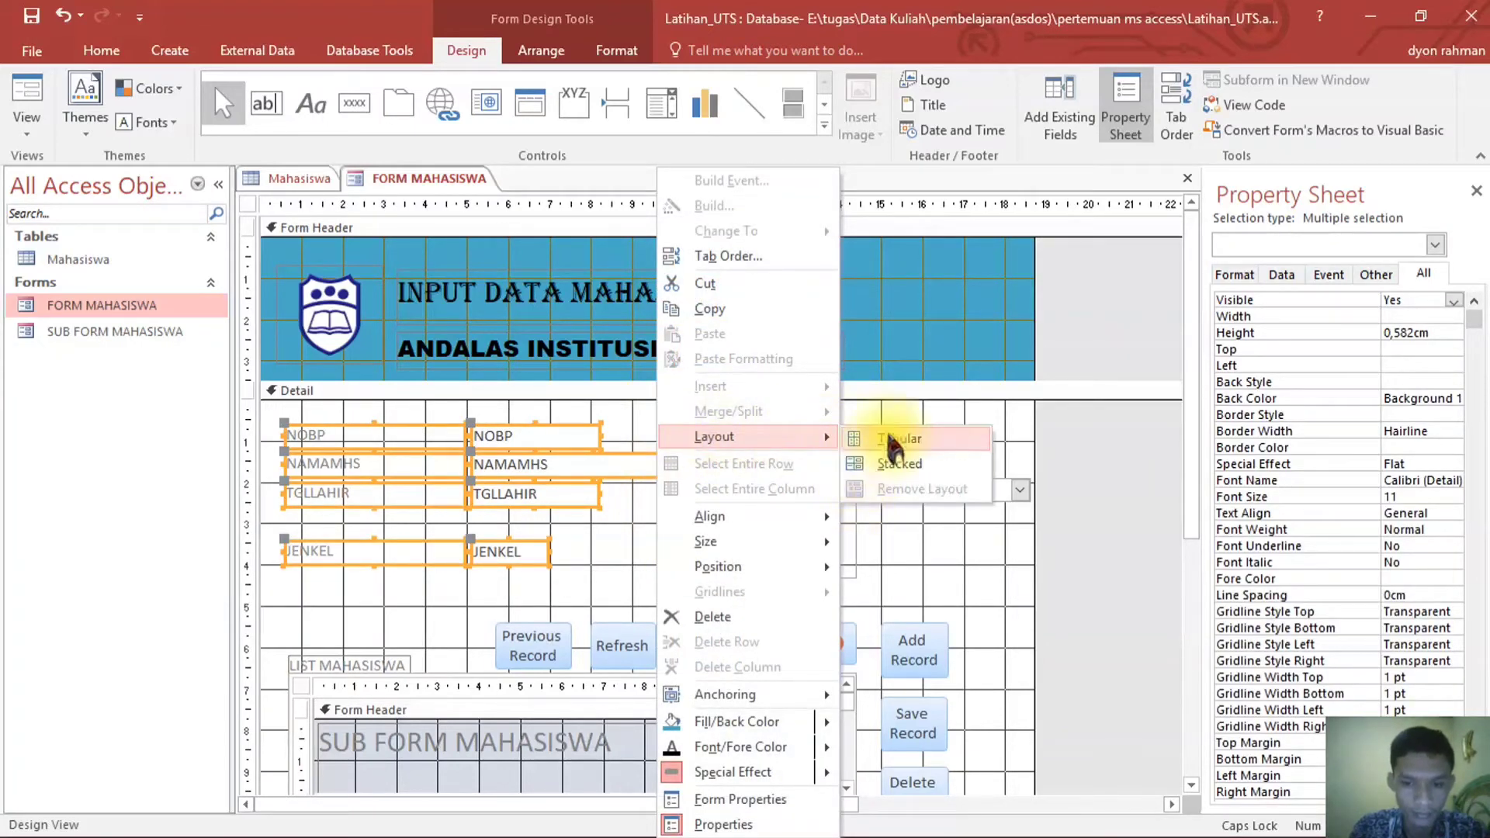
click(924, 399)
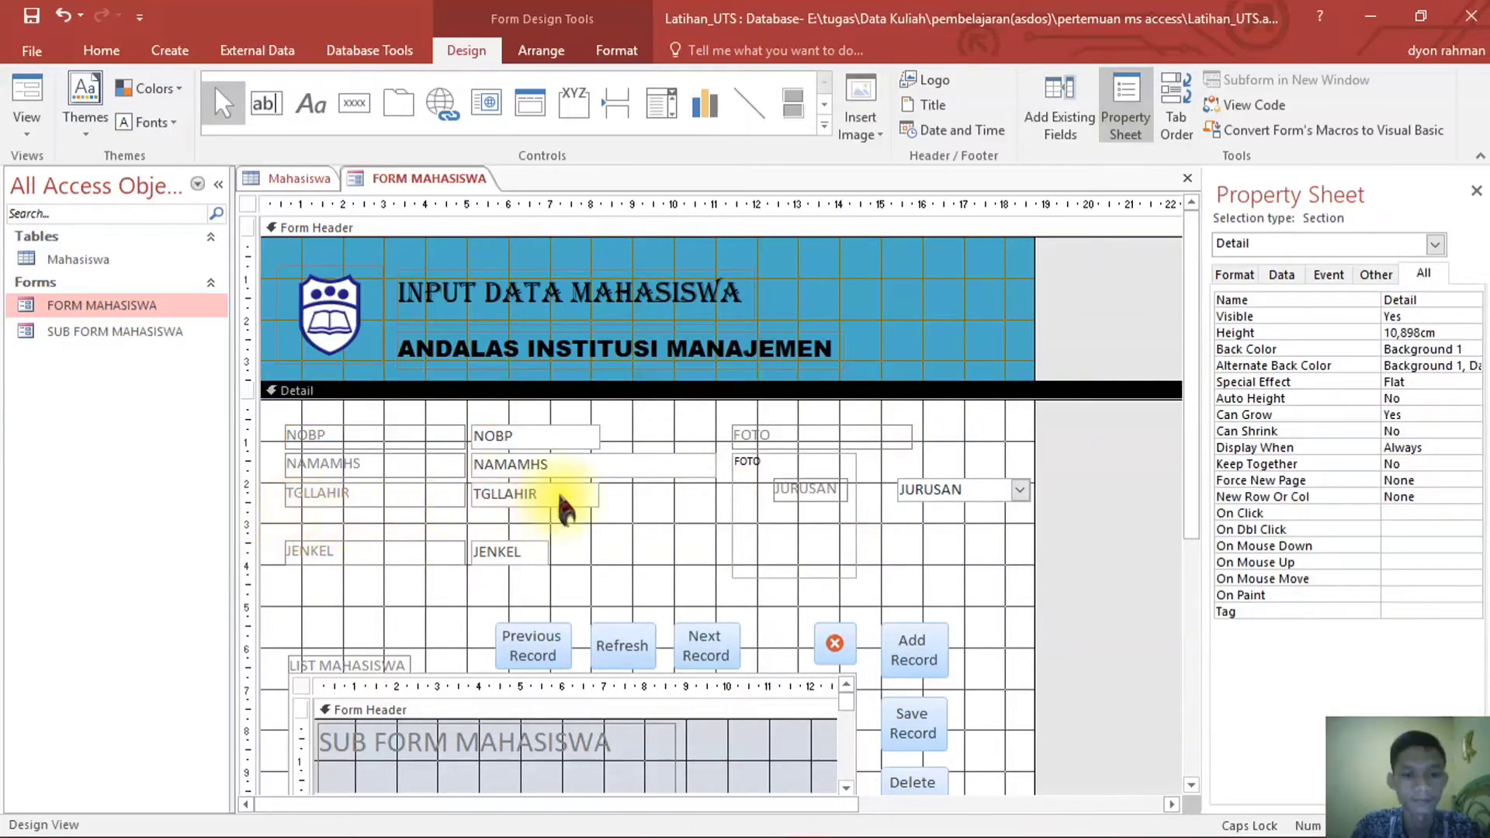
- Move the new JURUSAN label and its combo box into the empty row between TGLLAHIR and JENKEL
click(813, 500)
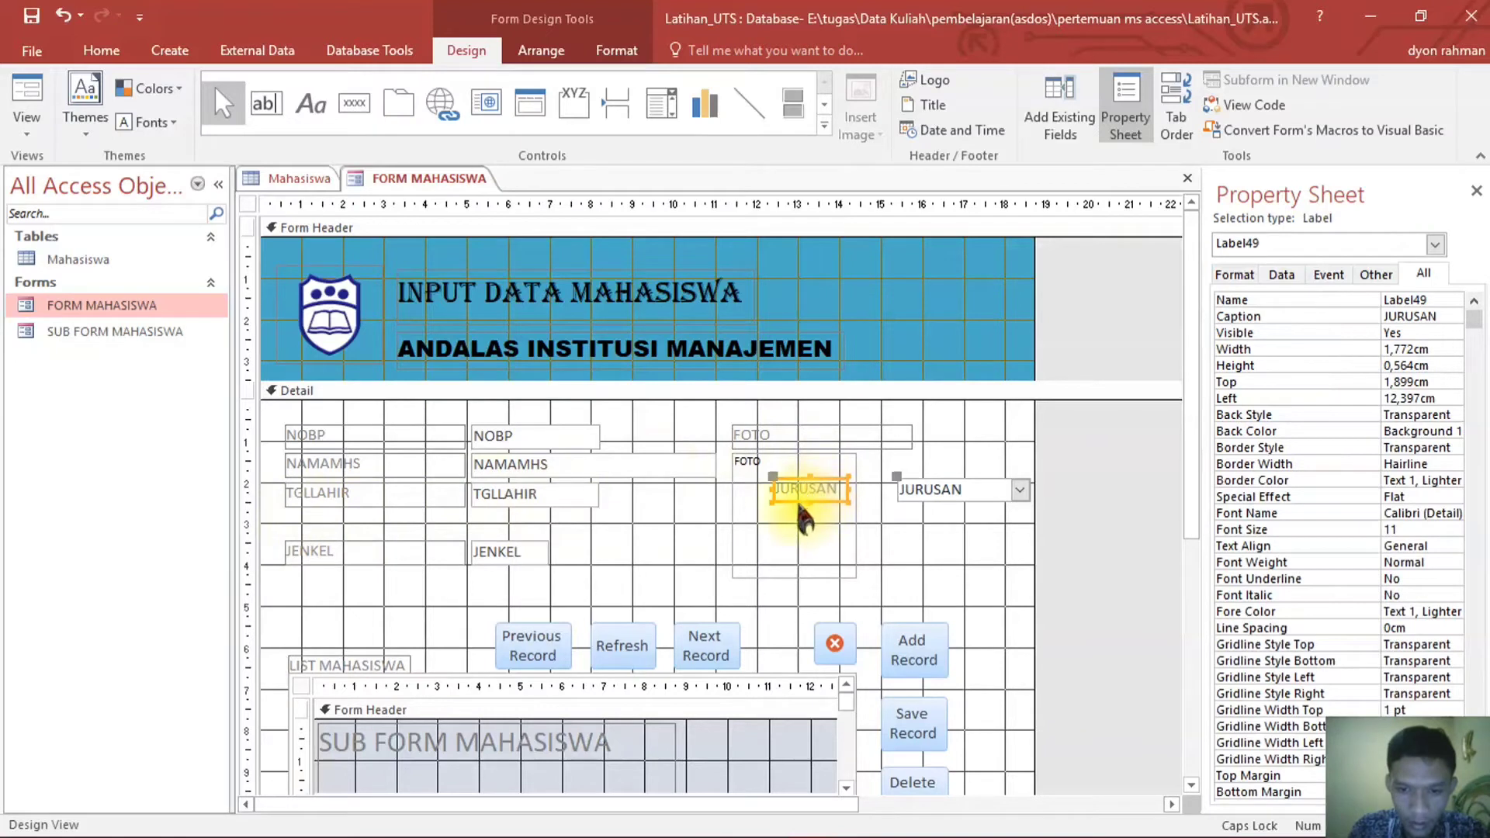
drag(771, 478, 287, 514)
click(380, 494)
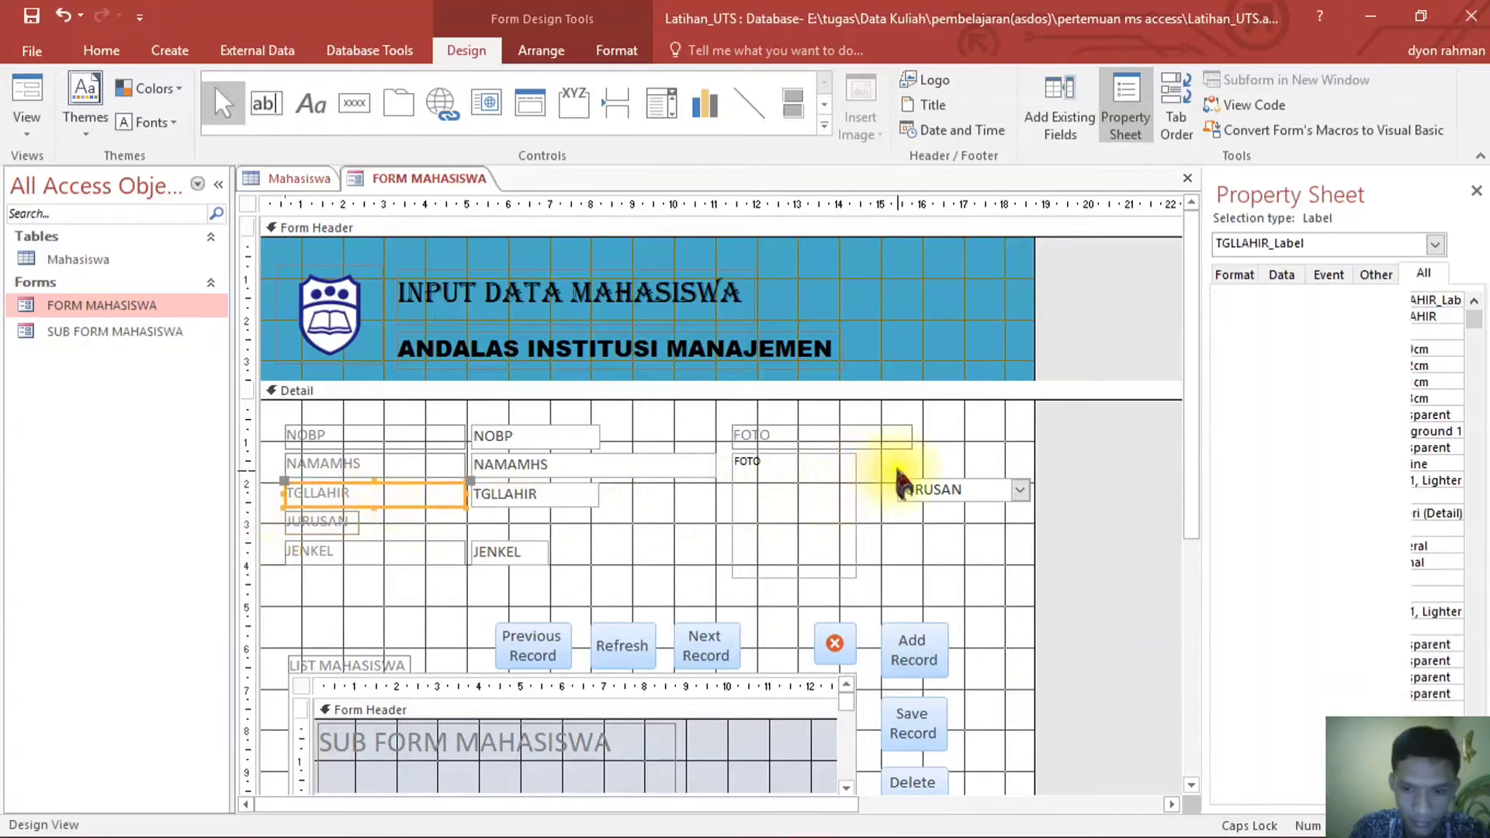
drag(900, 489, 471, 511)
click(432, 525)
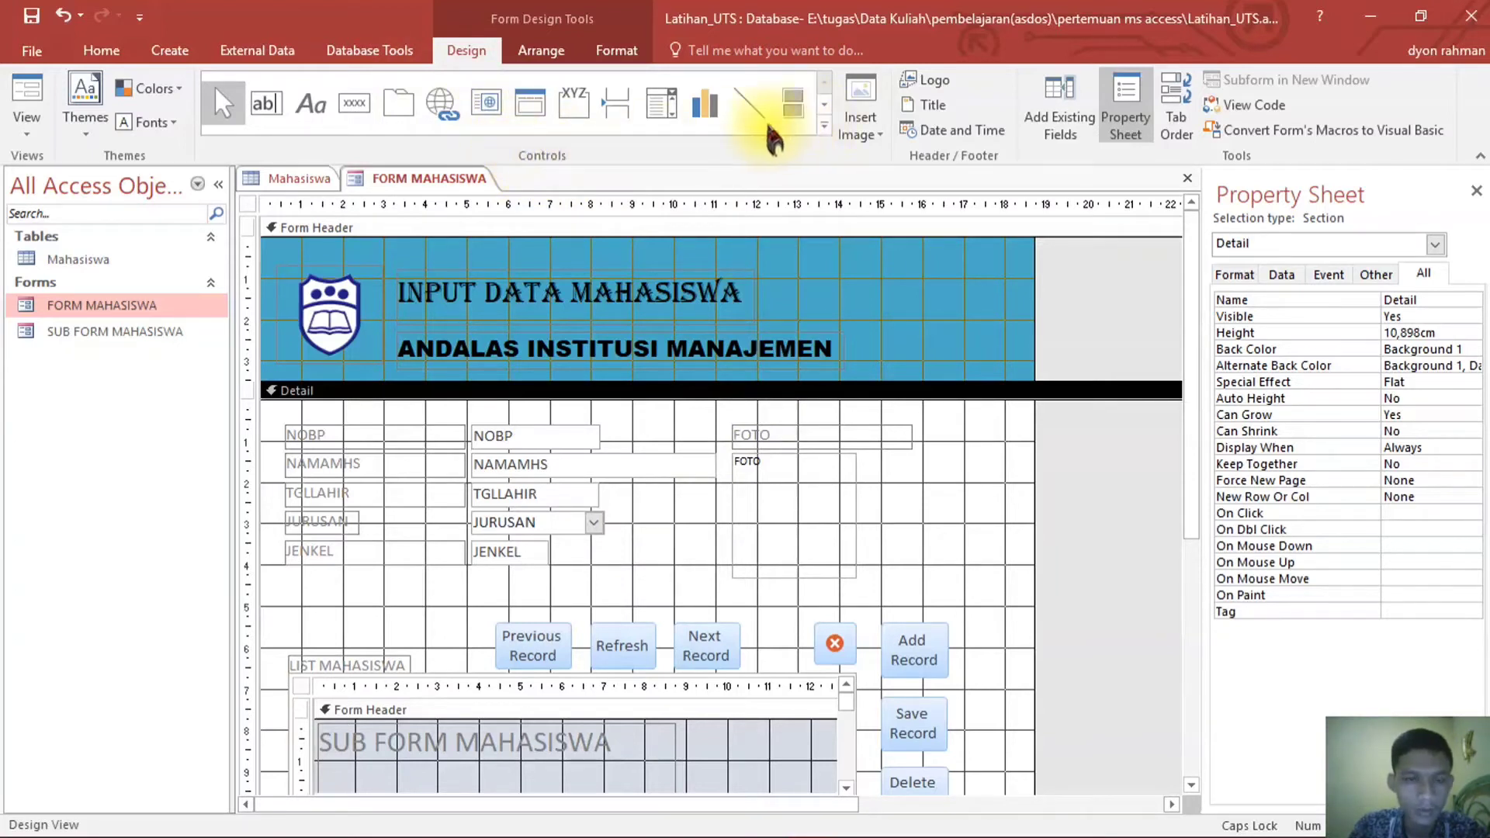
- Draw an option group about 2.2 cm wide and 1.8 cm high beside the FOTO frame in the Detail section
click(572, 109)
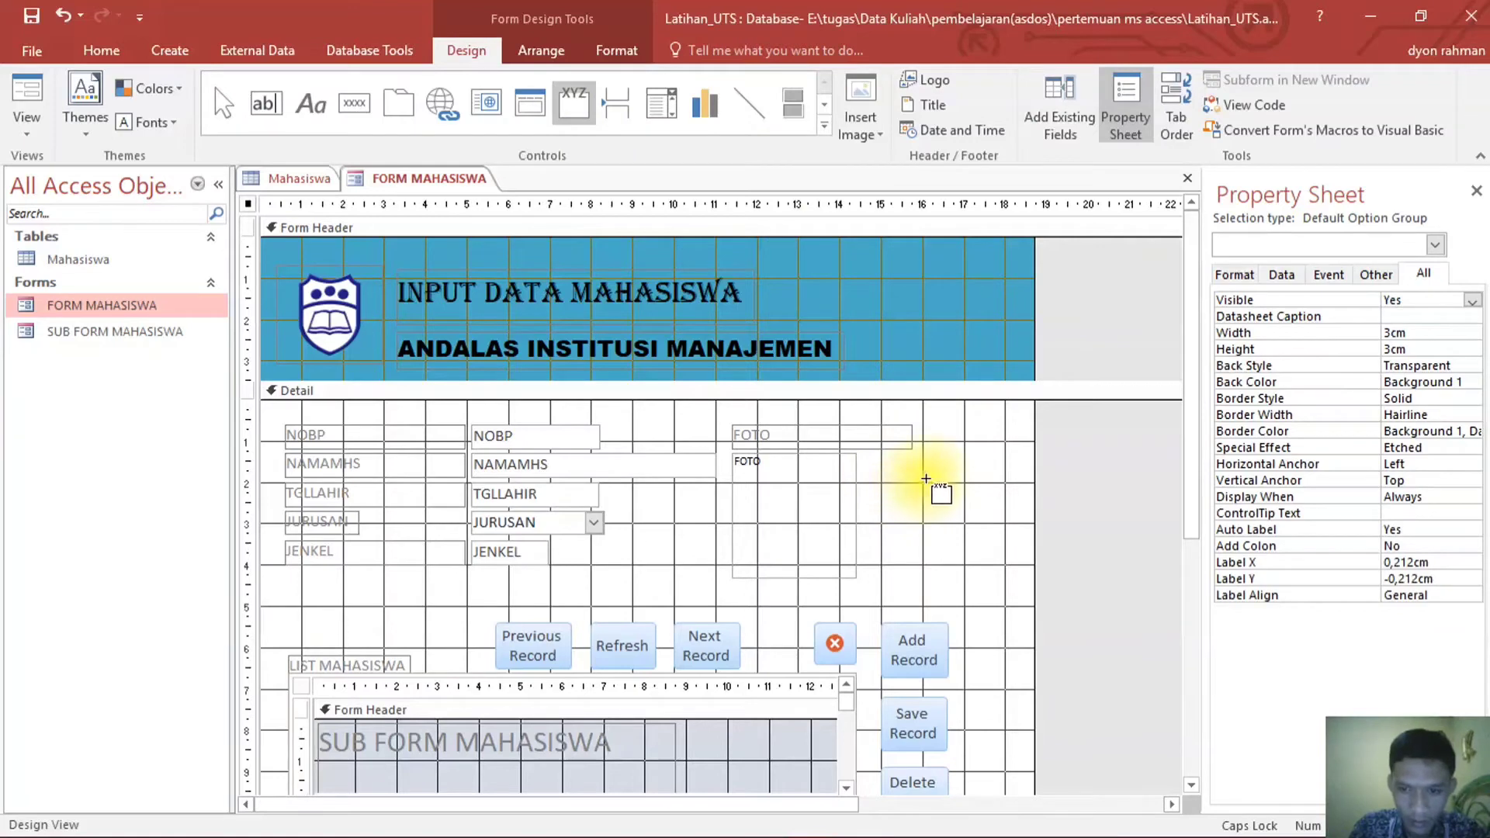
drag(920, 475, 1014, 551)
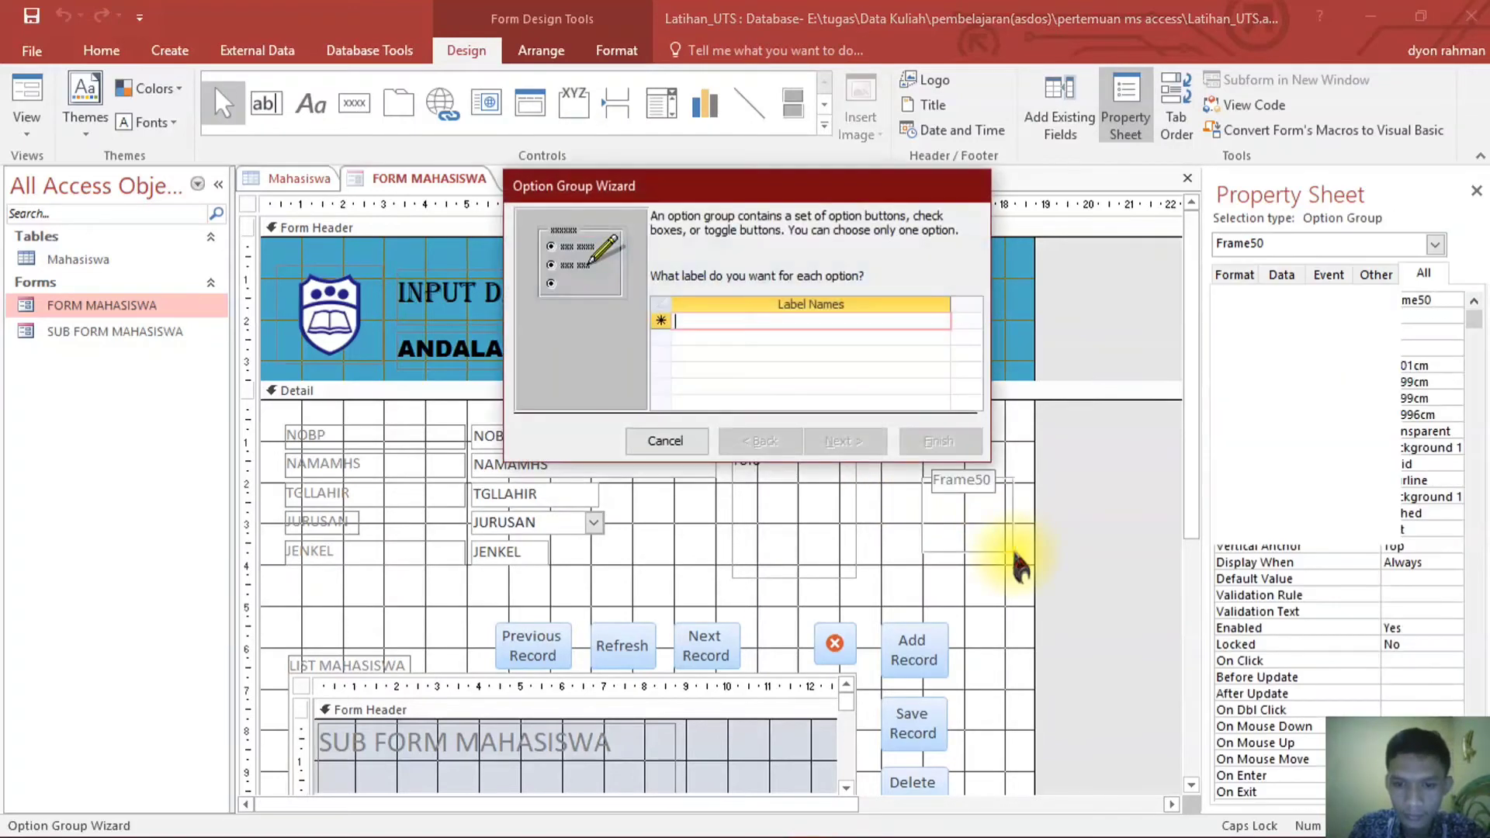
drag(707, 187, 738, 171)
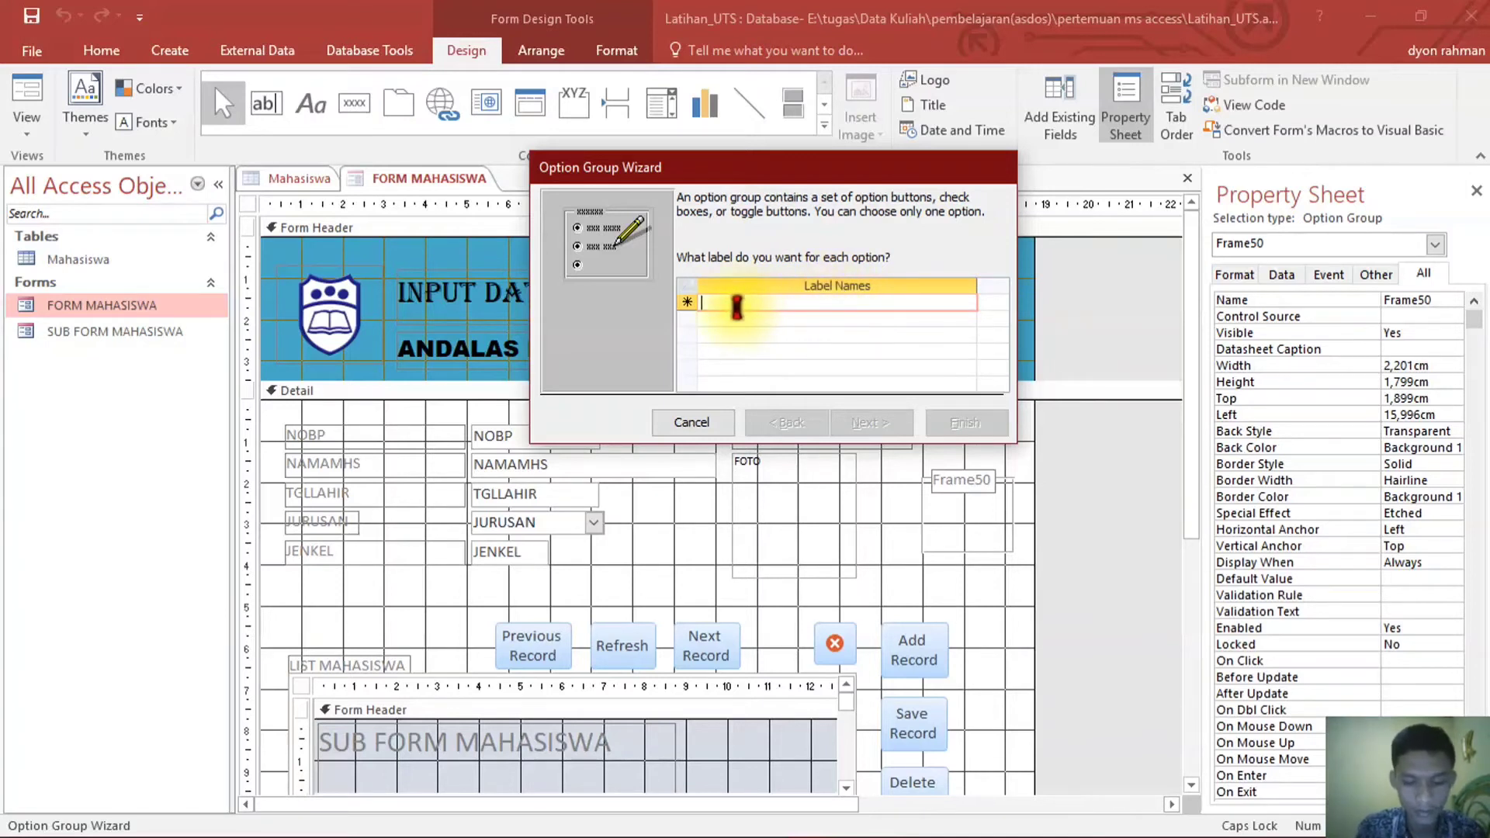
- Enter LAKI-LAKI and PEREMPUAN as the option group's labels and accept LAKI-LAKI as the default choice
text(LAKI-)
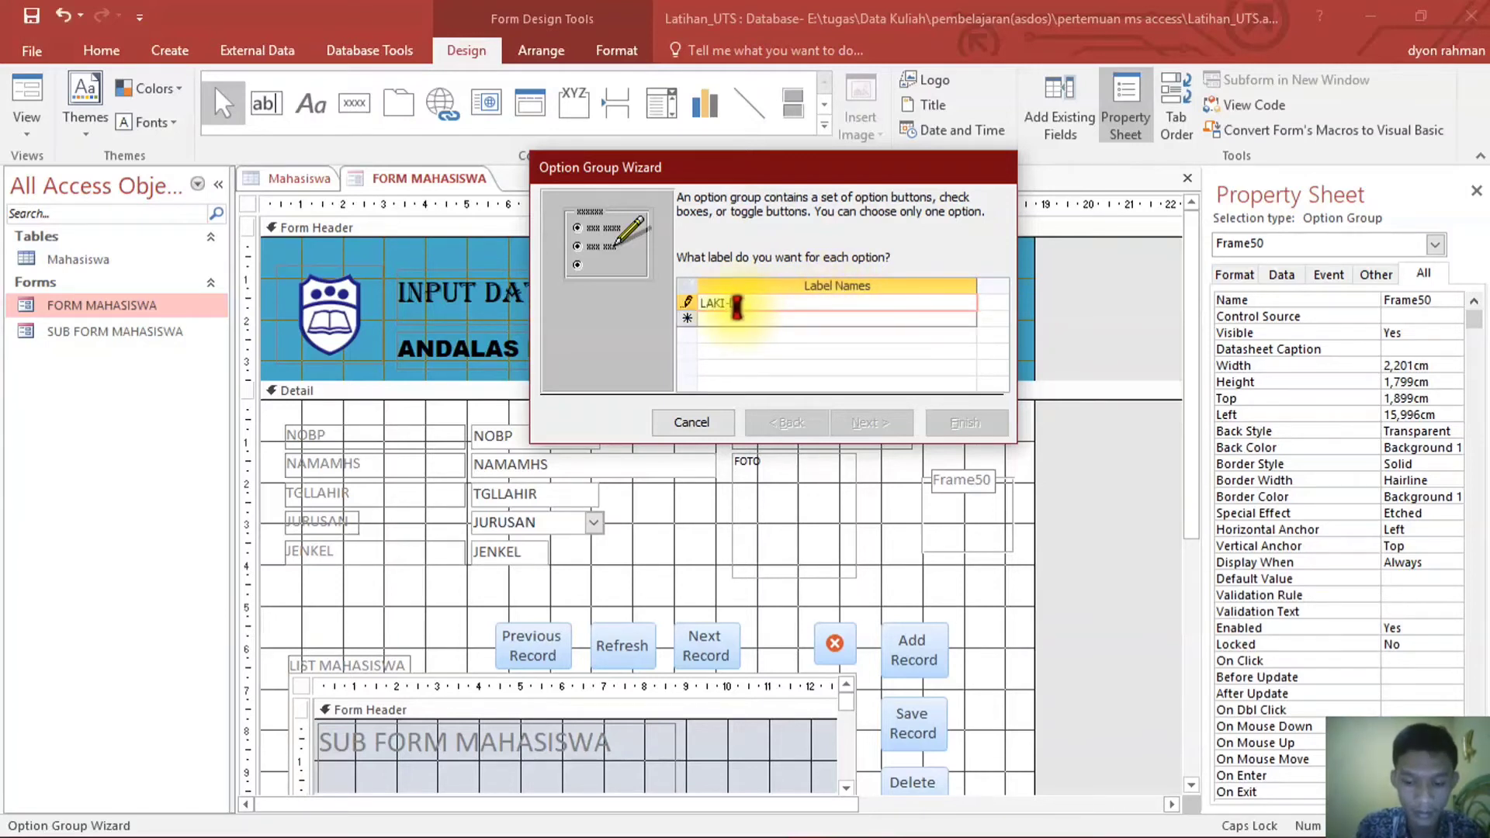
text(LAKI)
key(Down)
text(P)
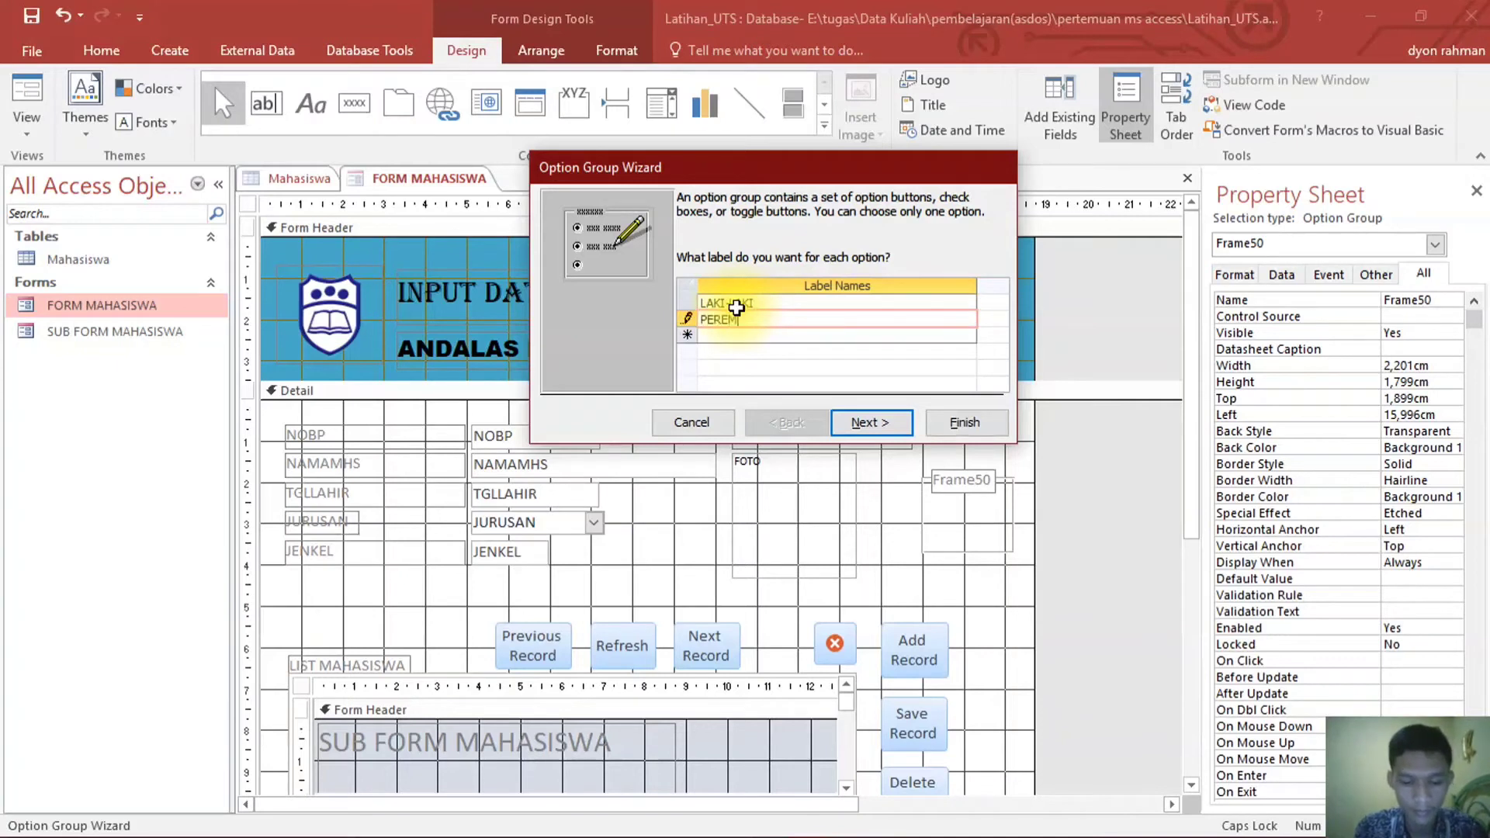
click(869, 425)
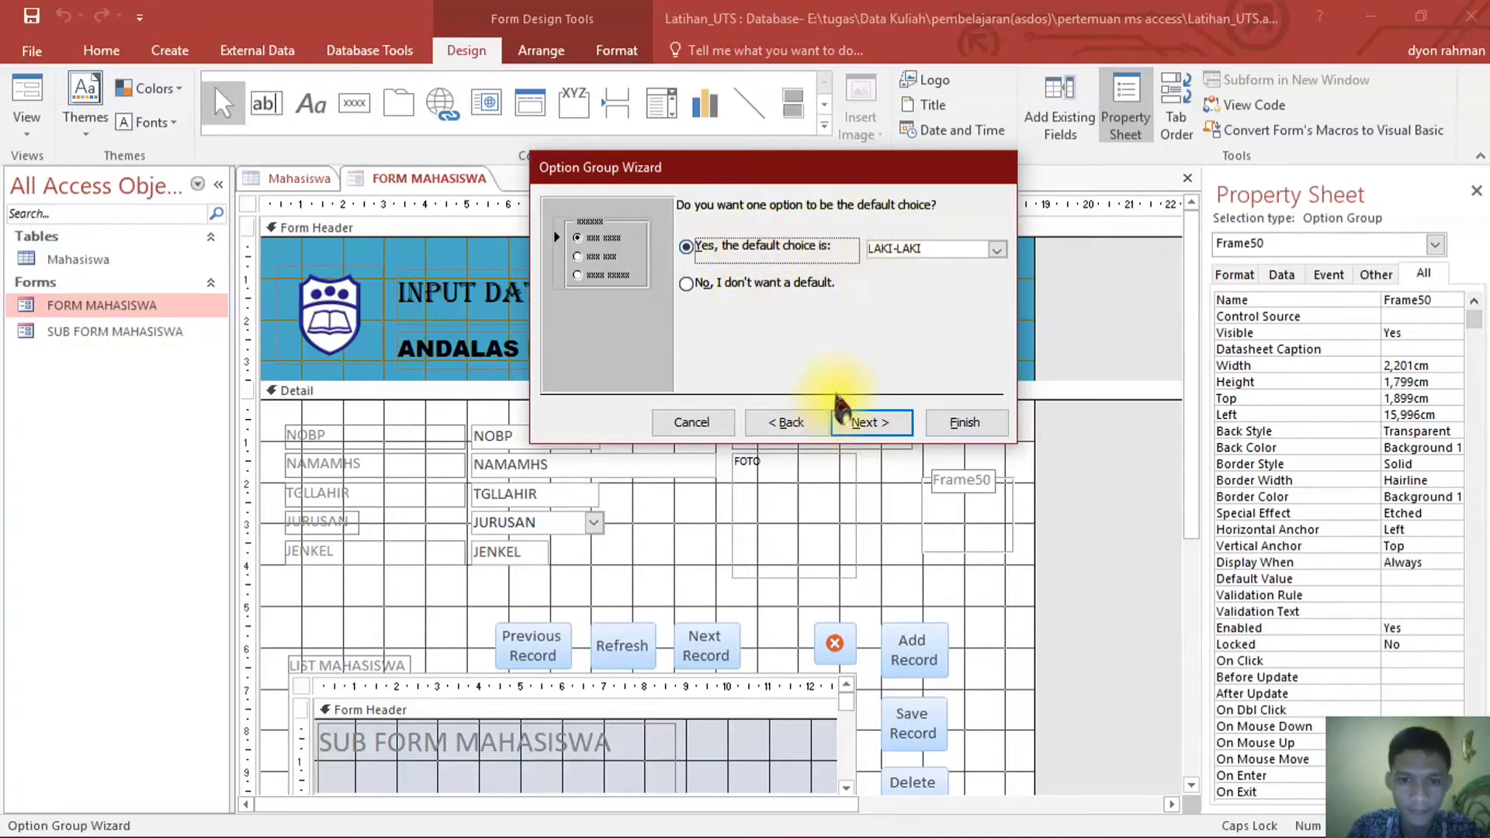
click(860, 423)
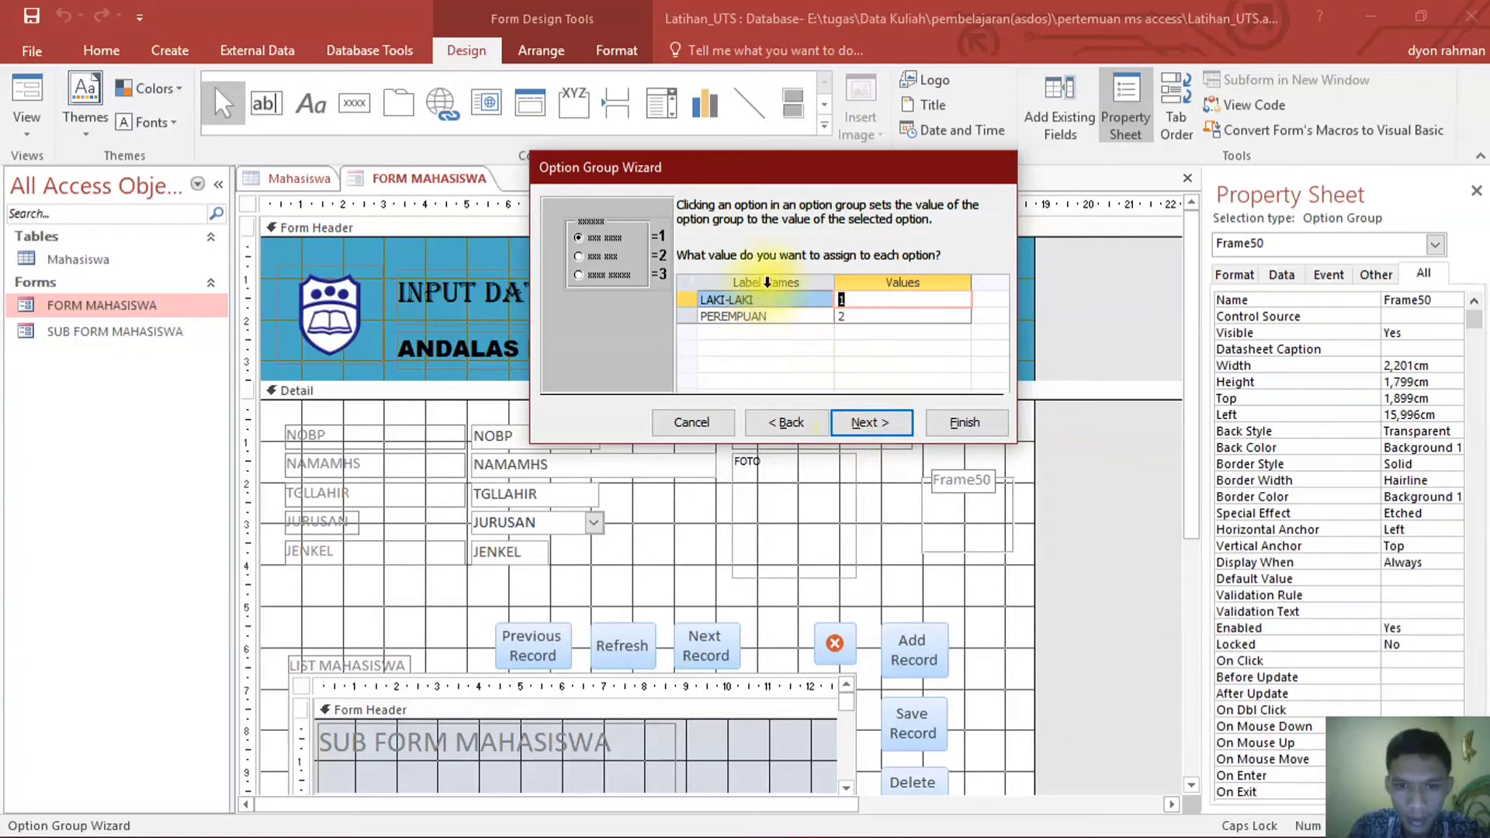
- Assign the value 1 to LAKI-LAKI and 2 to PEREMPUAN
click(892, 300)
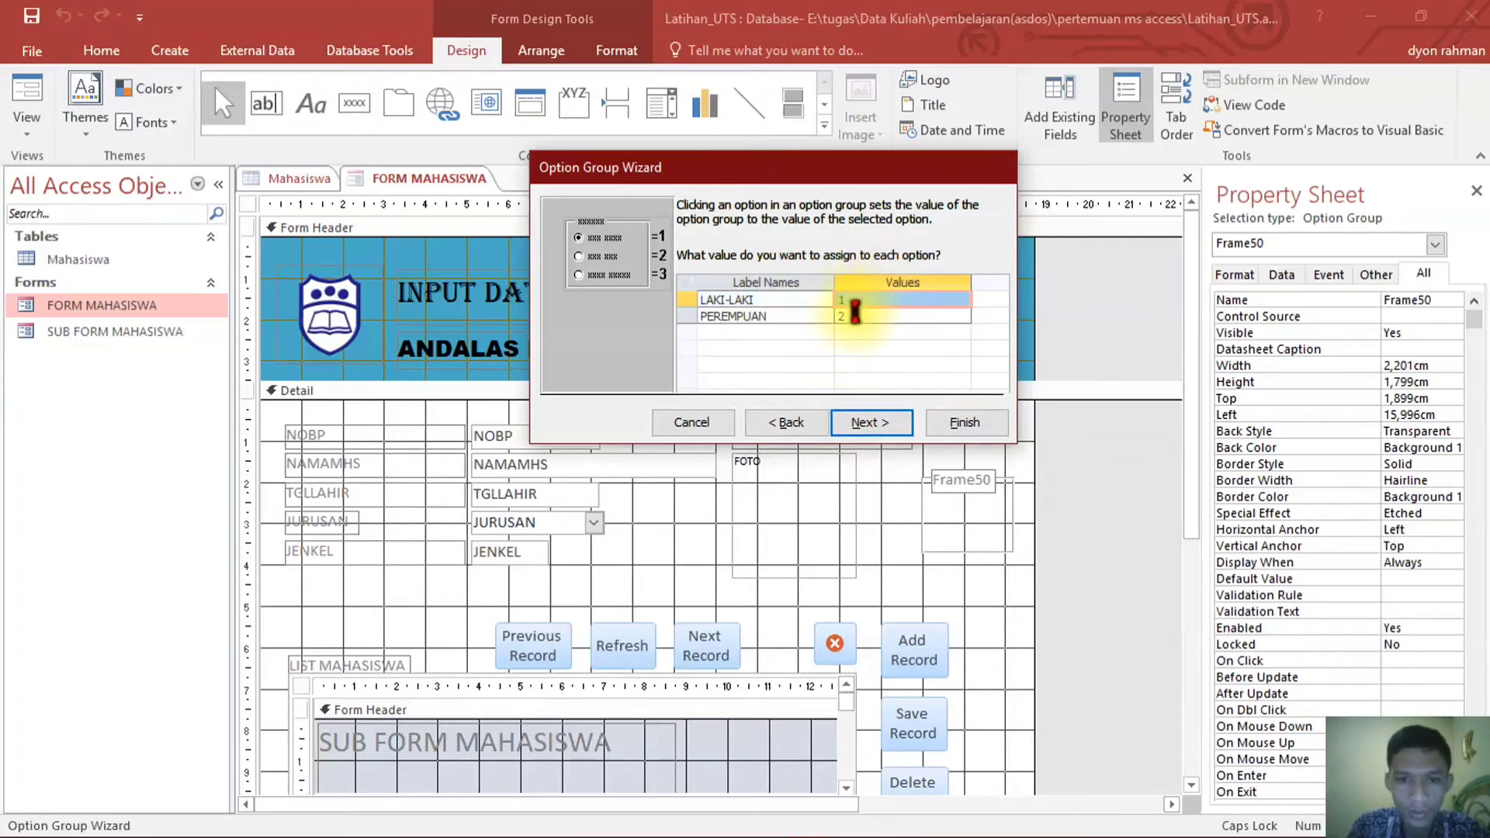
click(753, 324)
click(868, 316)
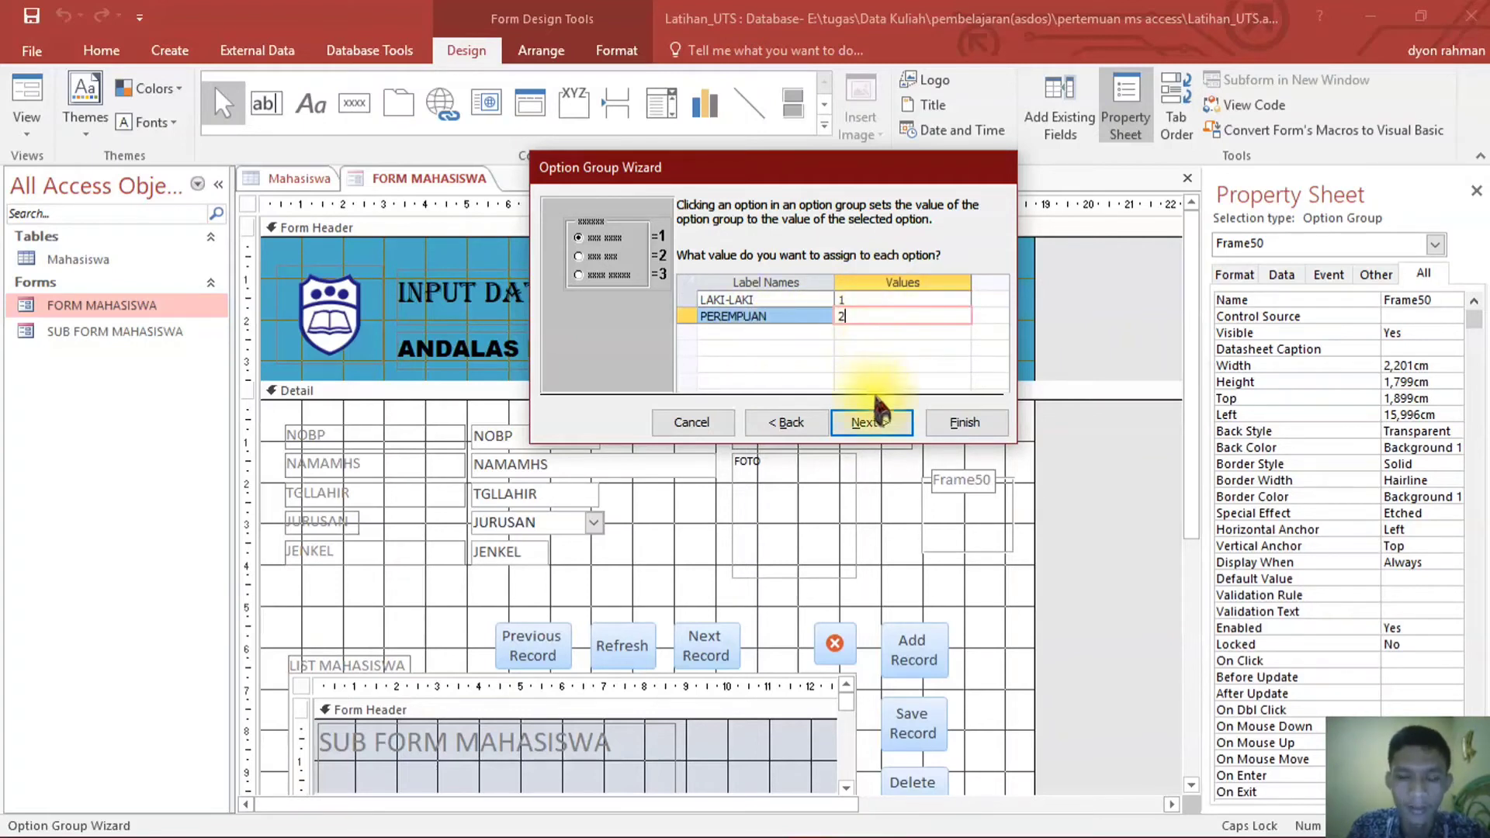
click(874, 425)
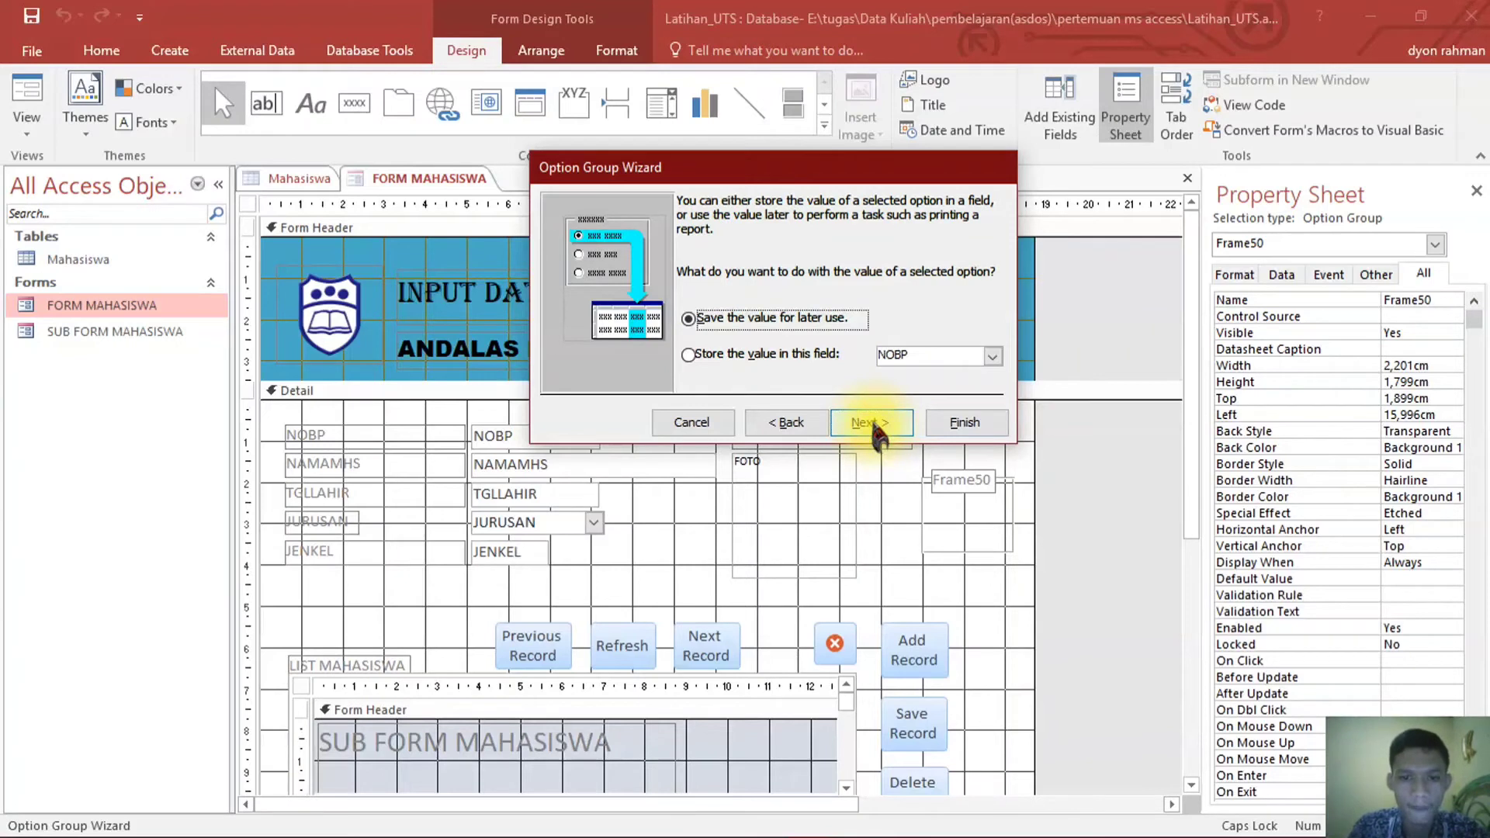
- Store the value of the selected option in the JENKEL field
click(688, 355)
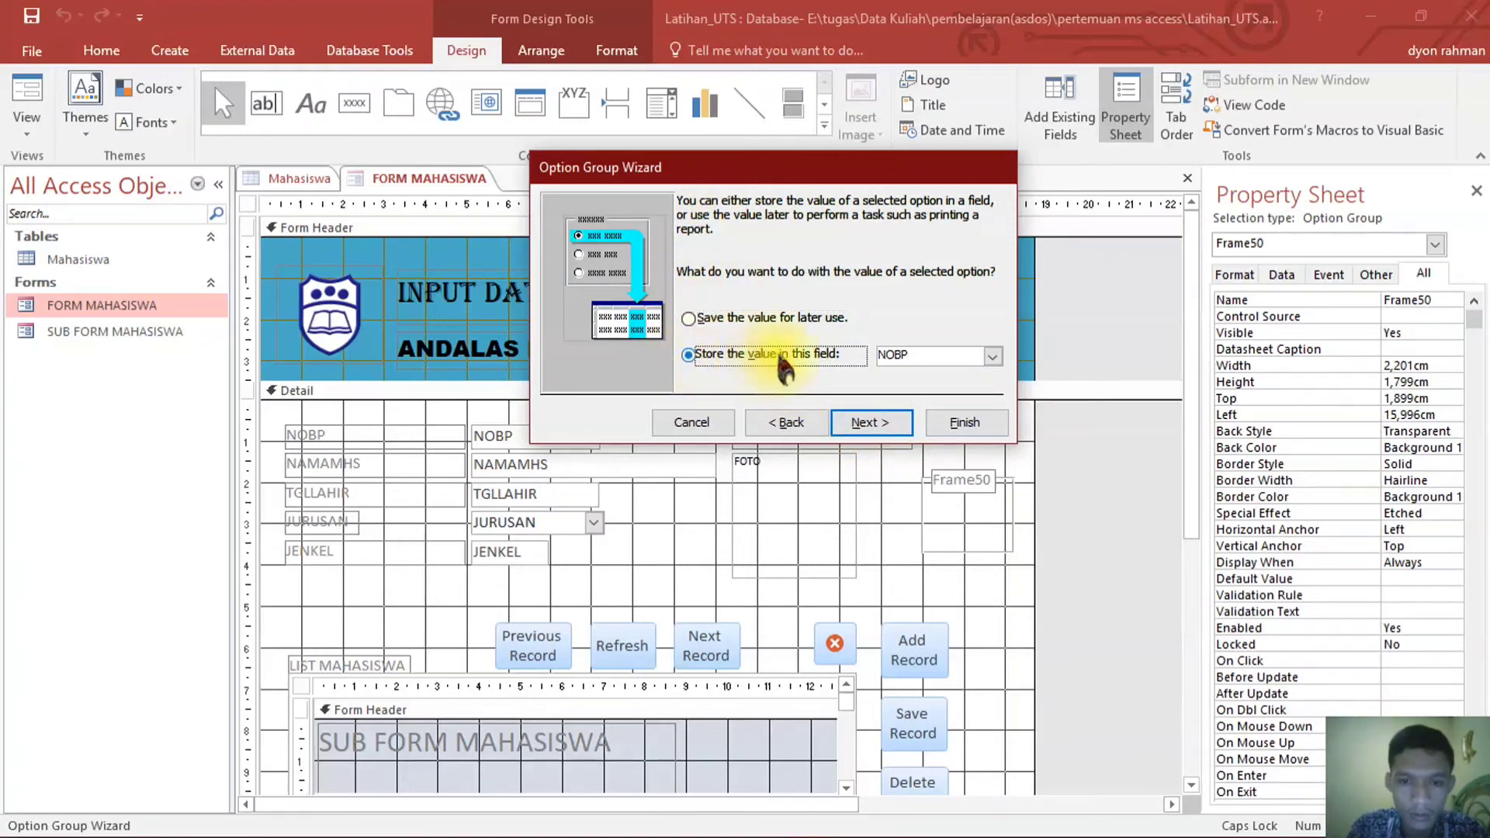
click(992, 357)
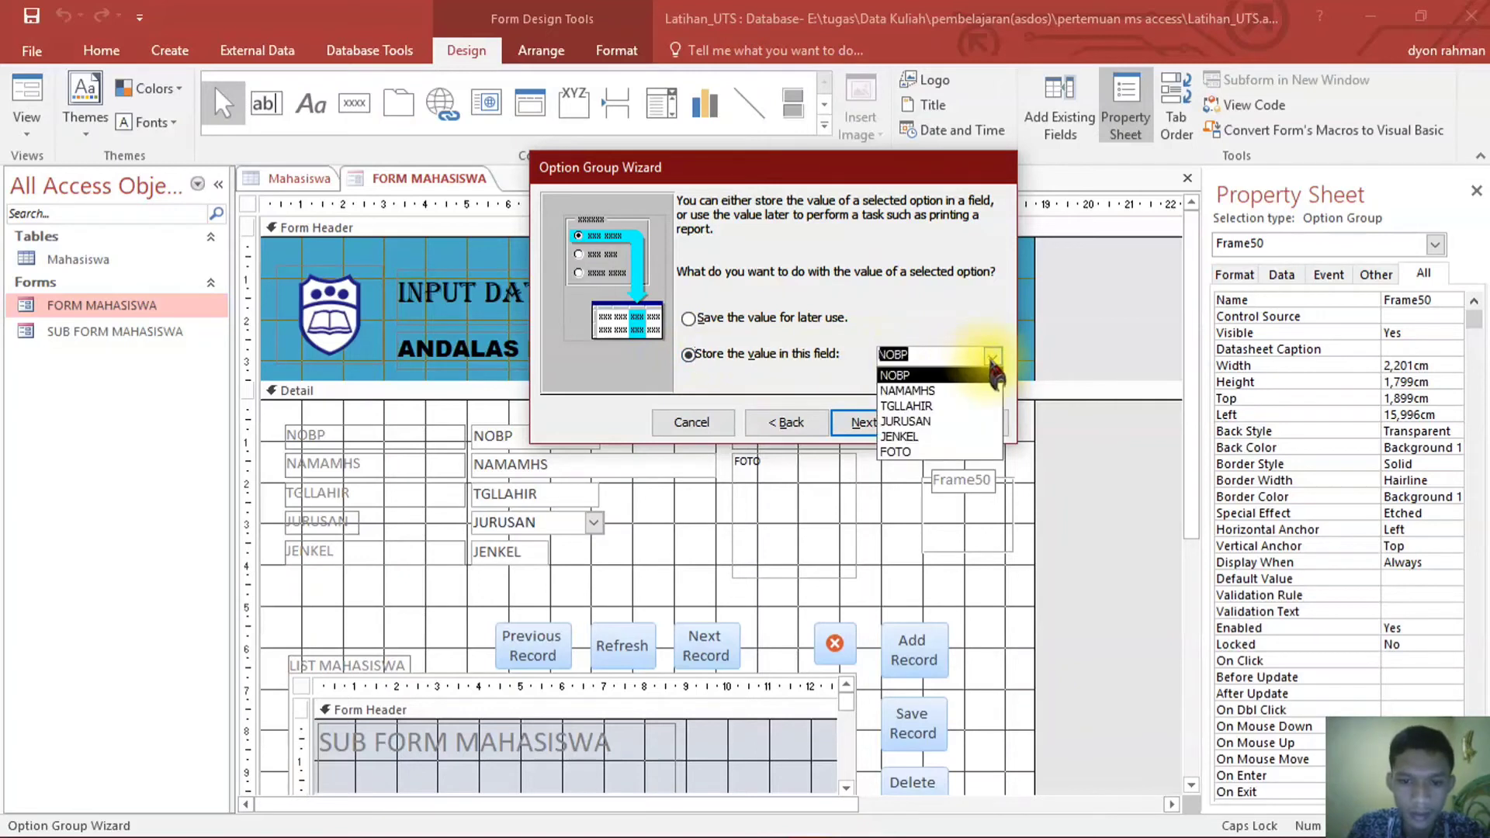
click(900, 436)
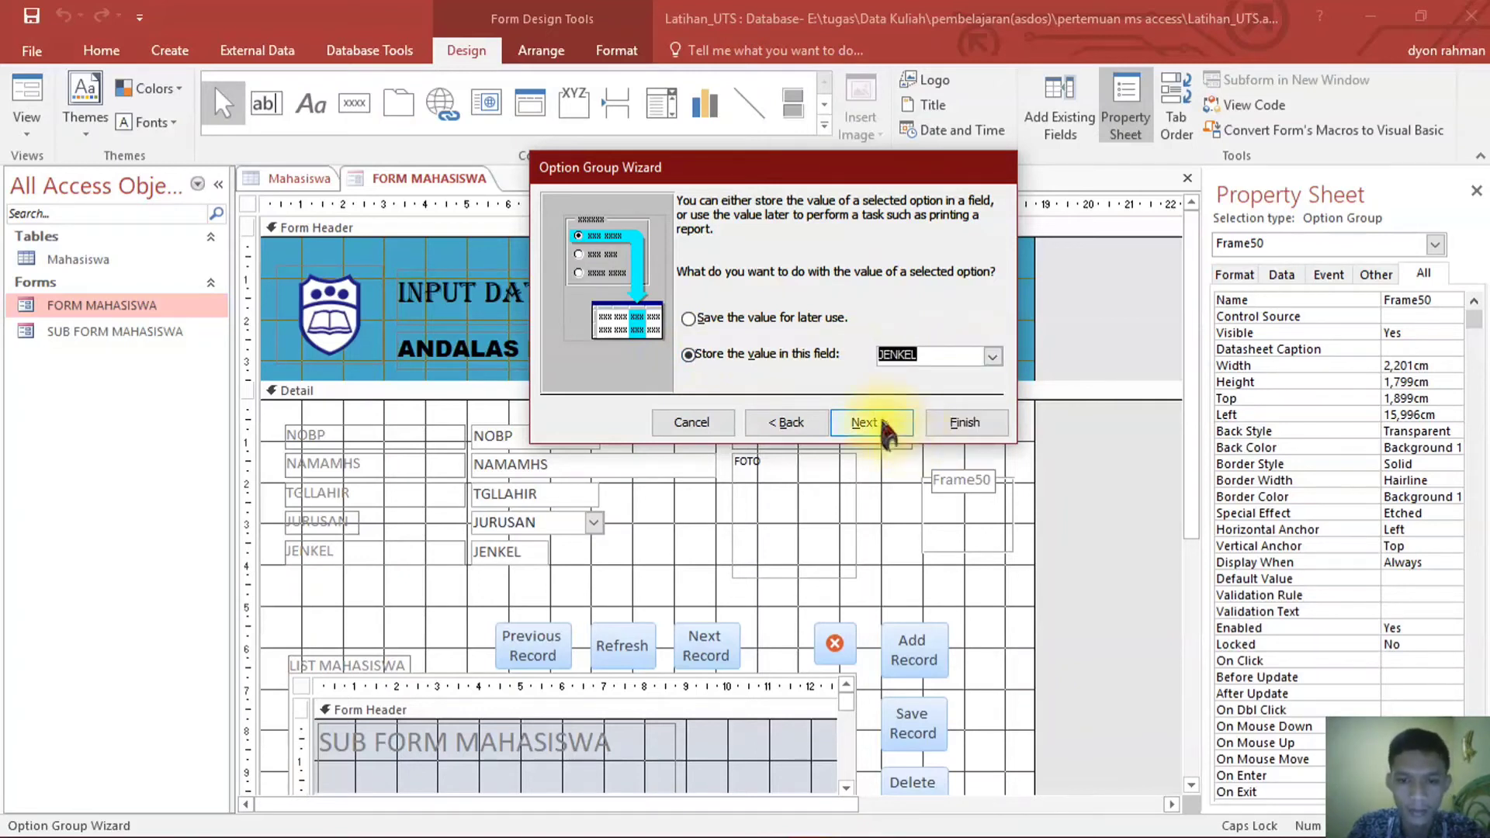
click(868, 423)
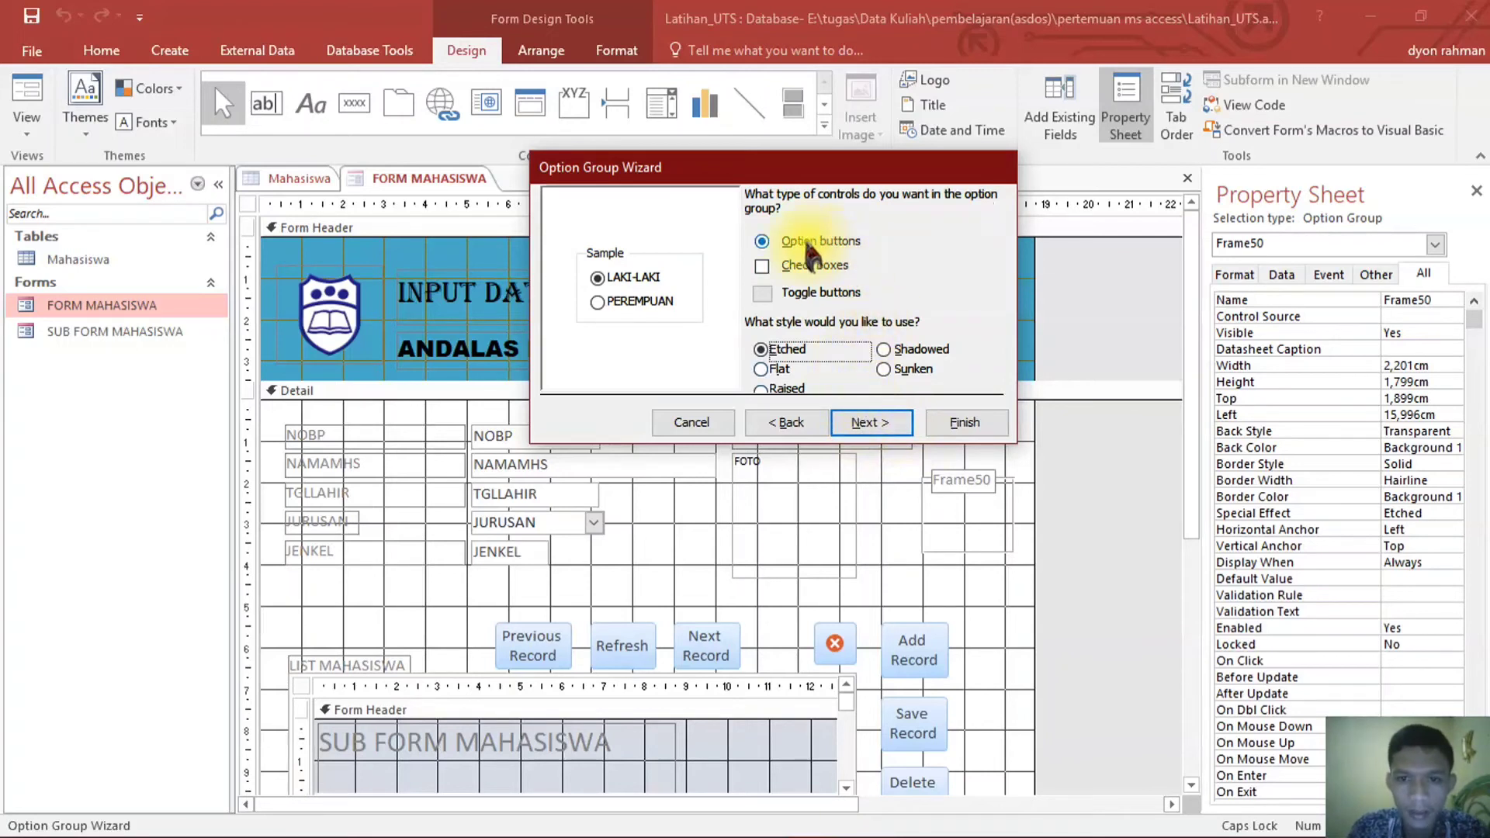
- Preview alternative control types and styles, settle on option buttons with the Etched style, and finish the option group with the caption JENKEL
click(763, 266)
click(763, 241)
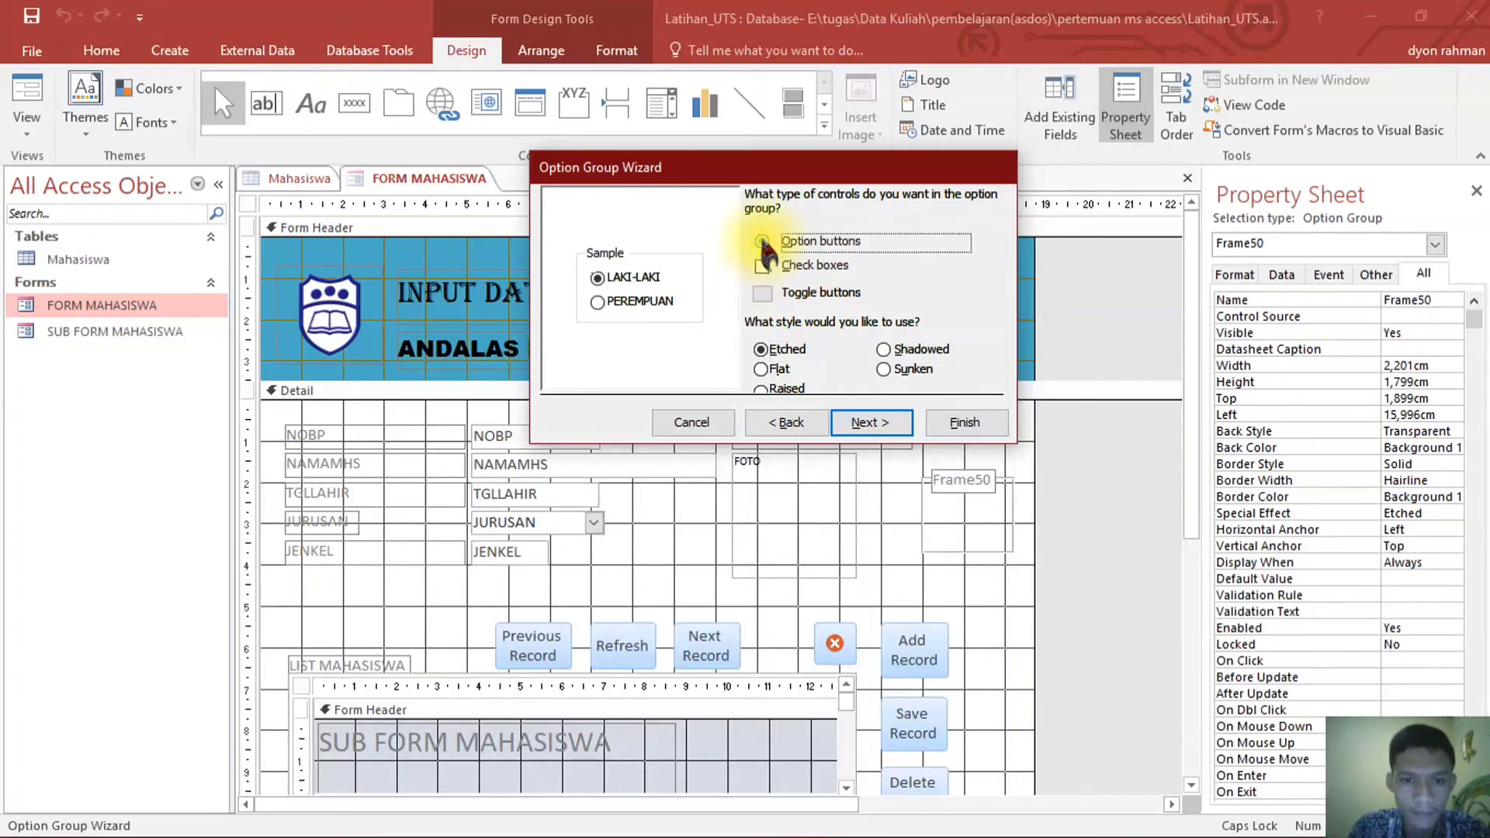
click(762, 370)
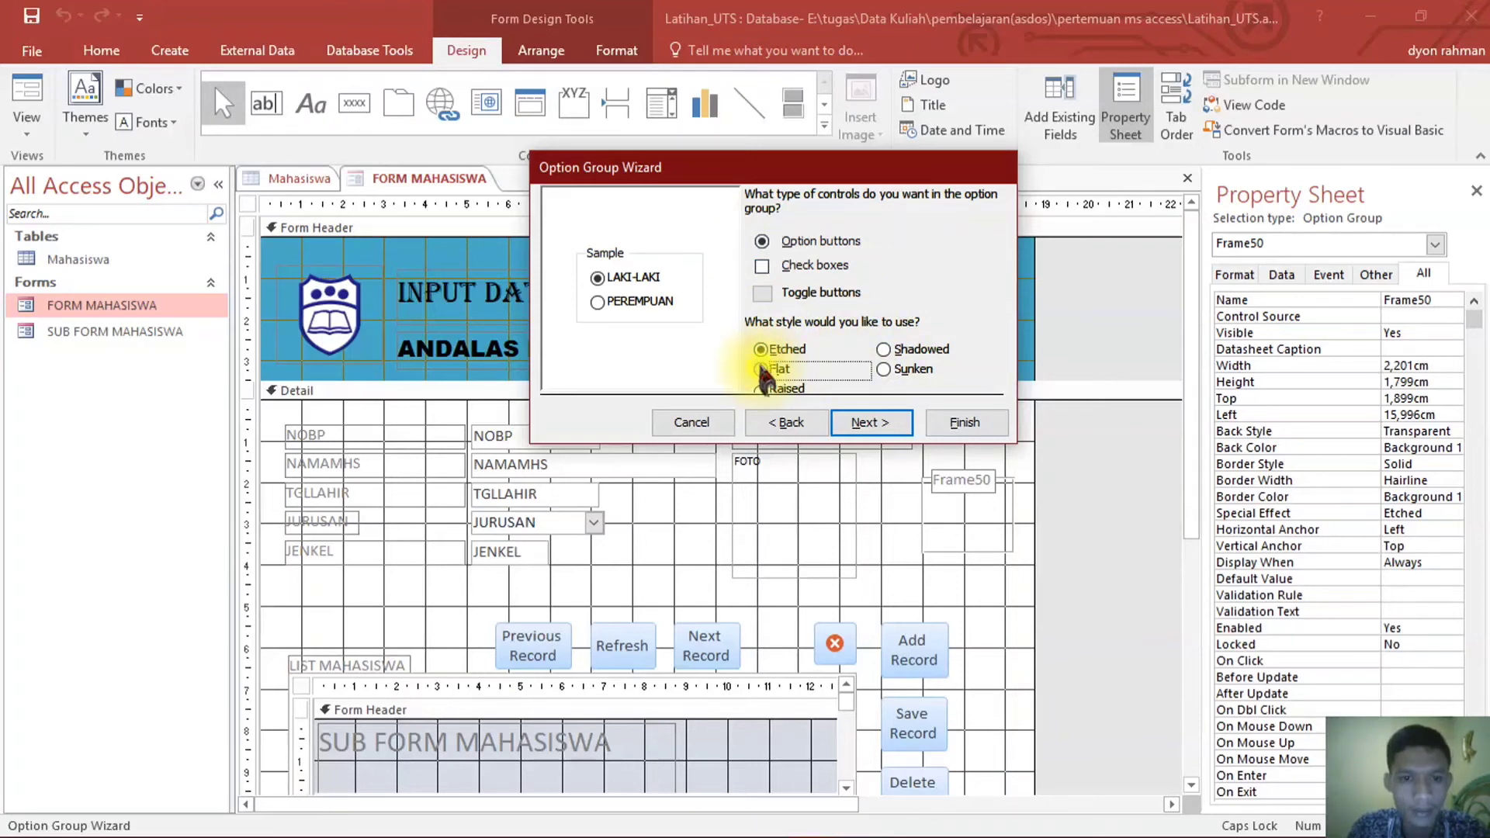
click(885, 349)
click(886, 370)
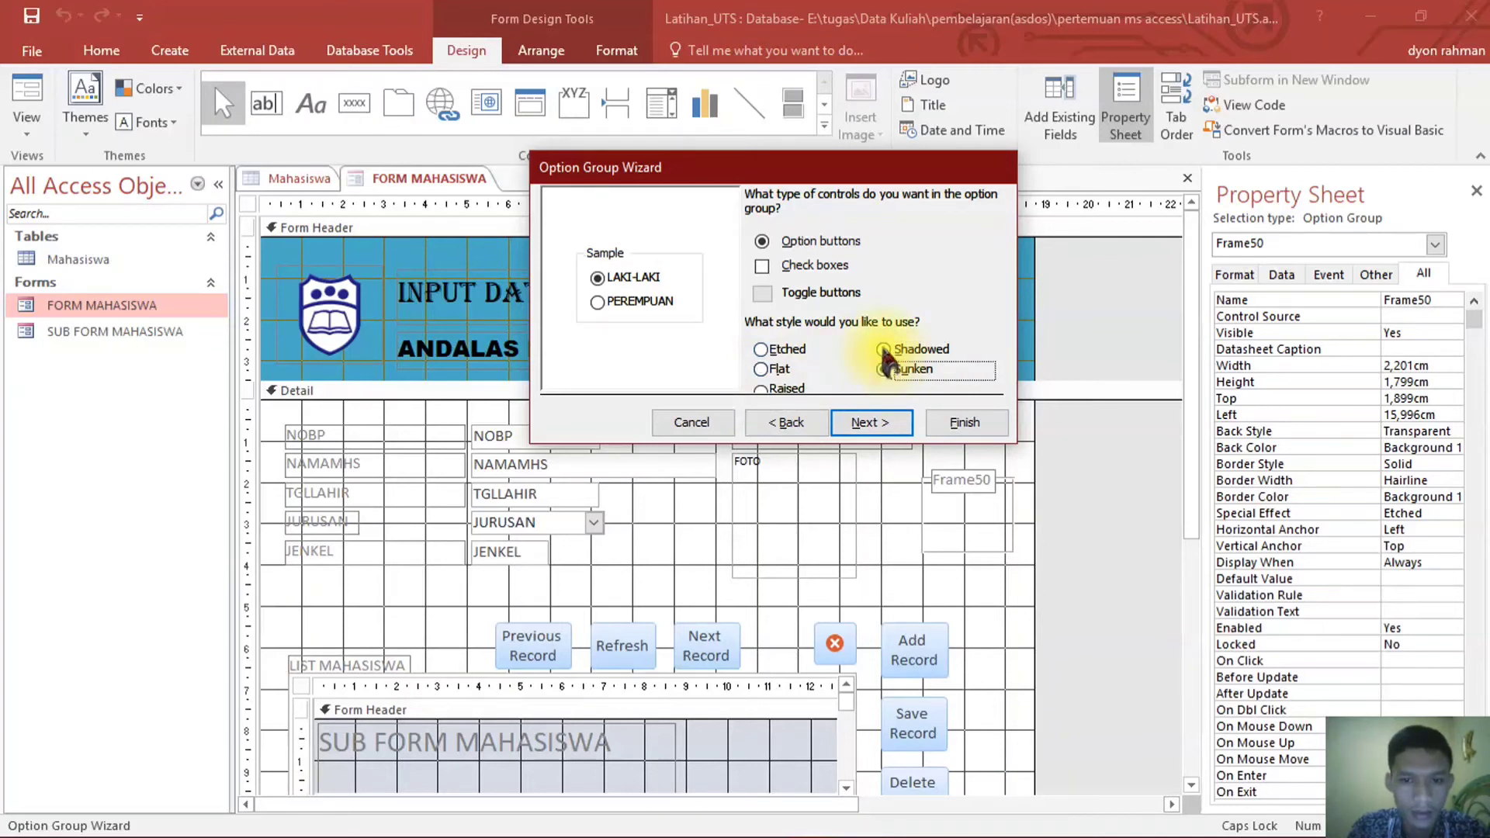
click(884, 350)
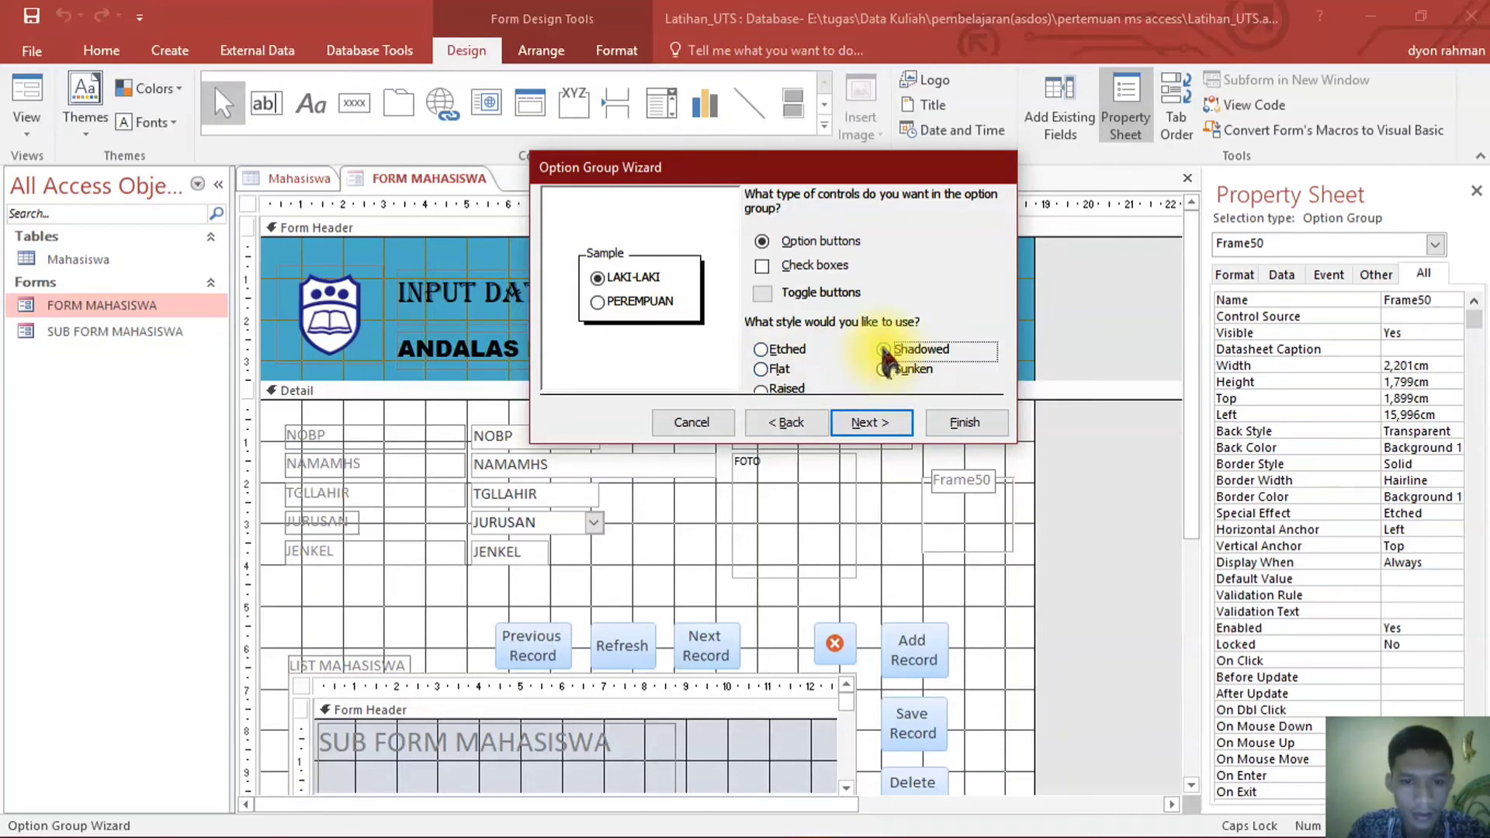
click(761, 350)
click(762, 370)
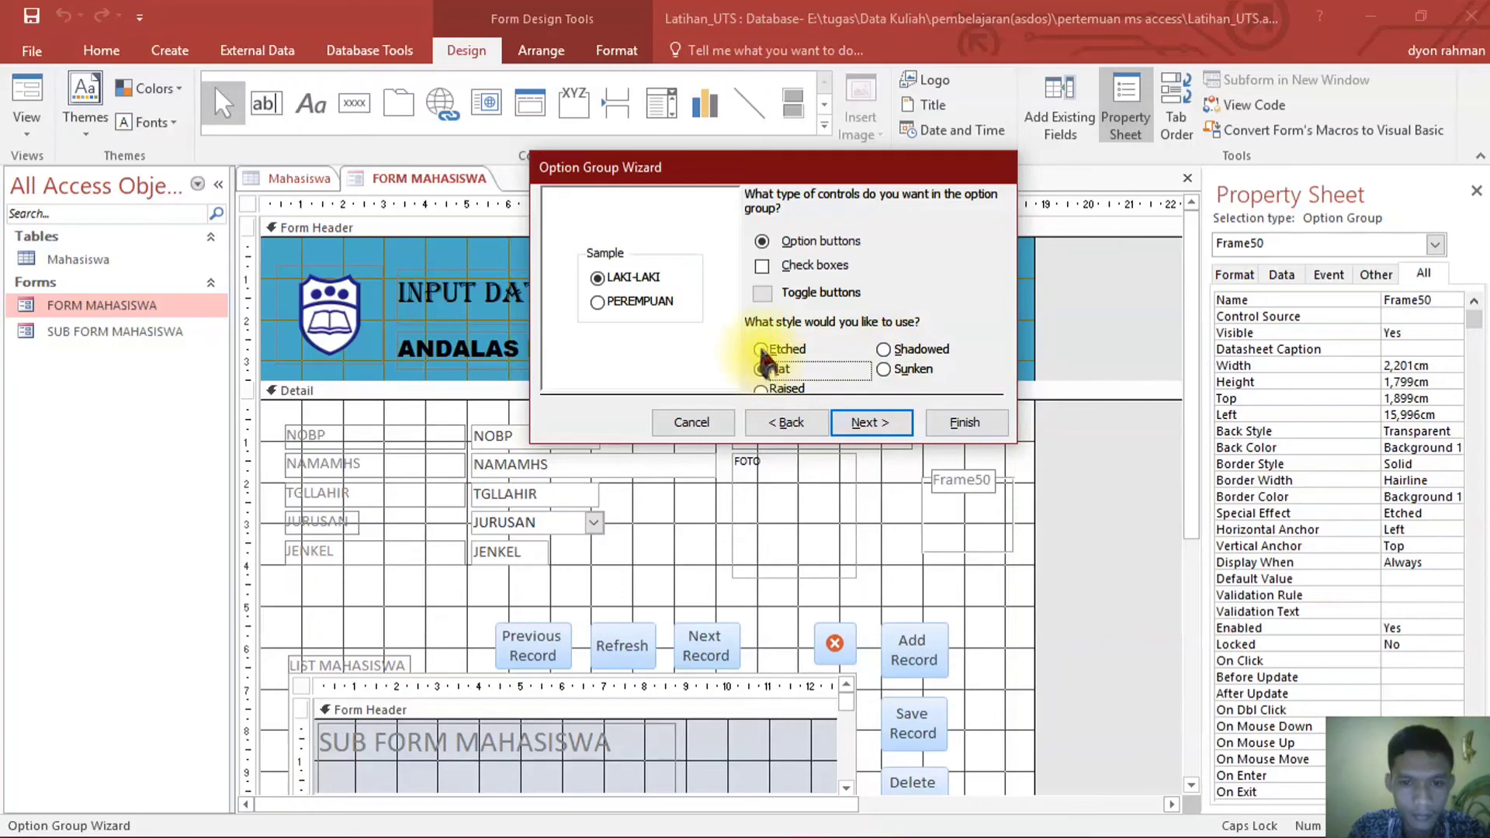
click(762, 351)
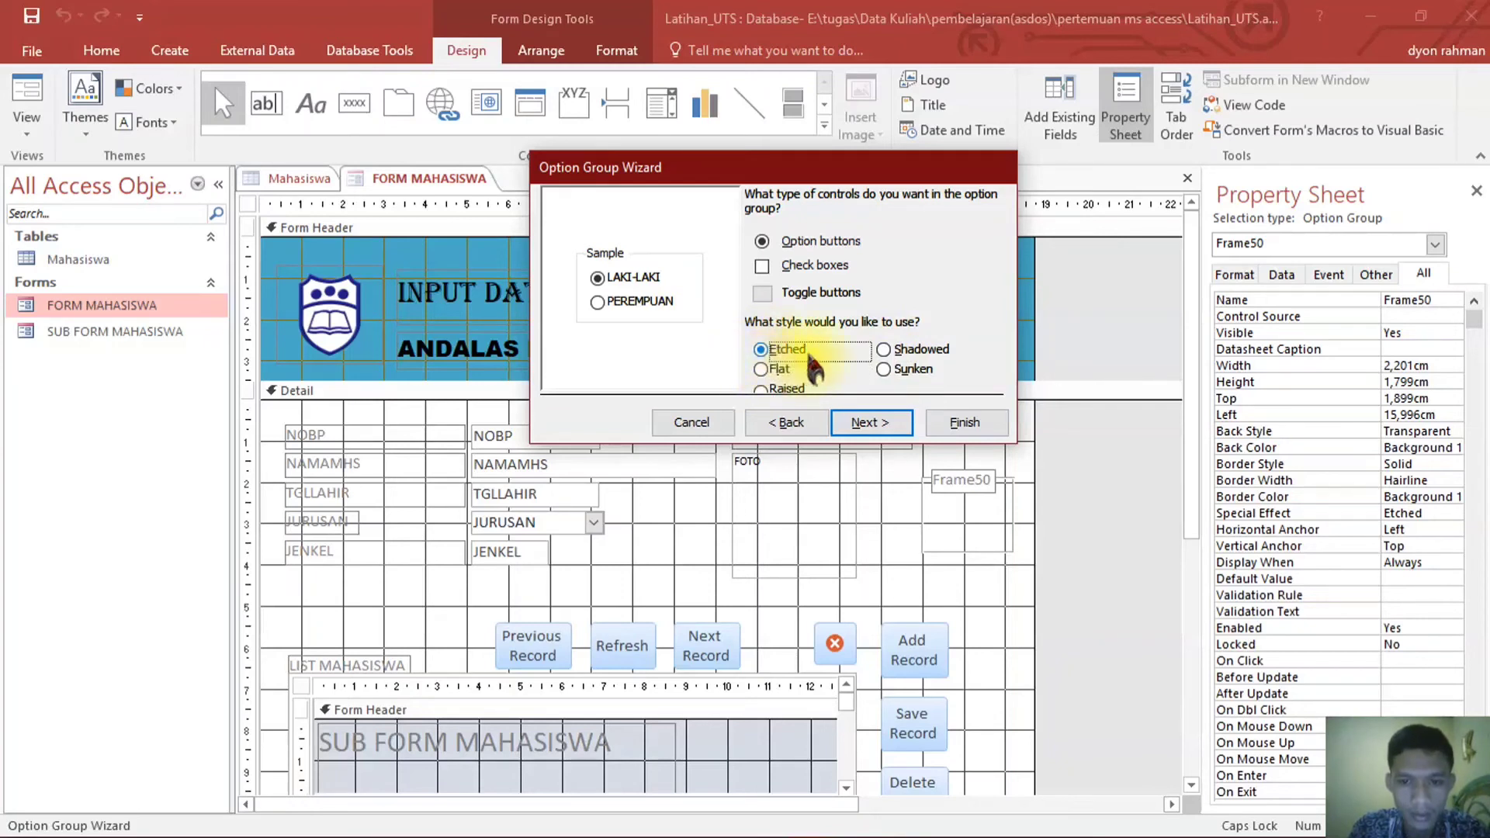
click(872, 424)
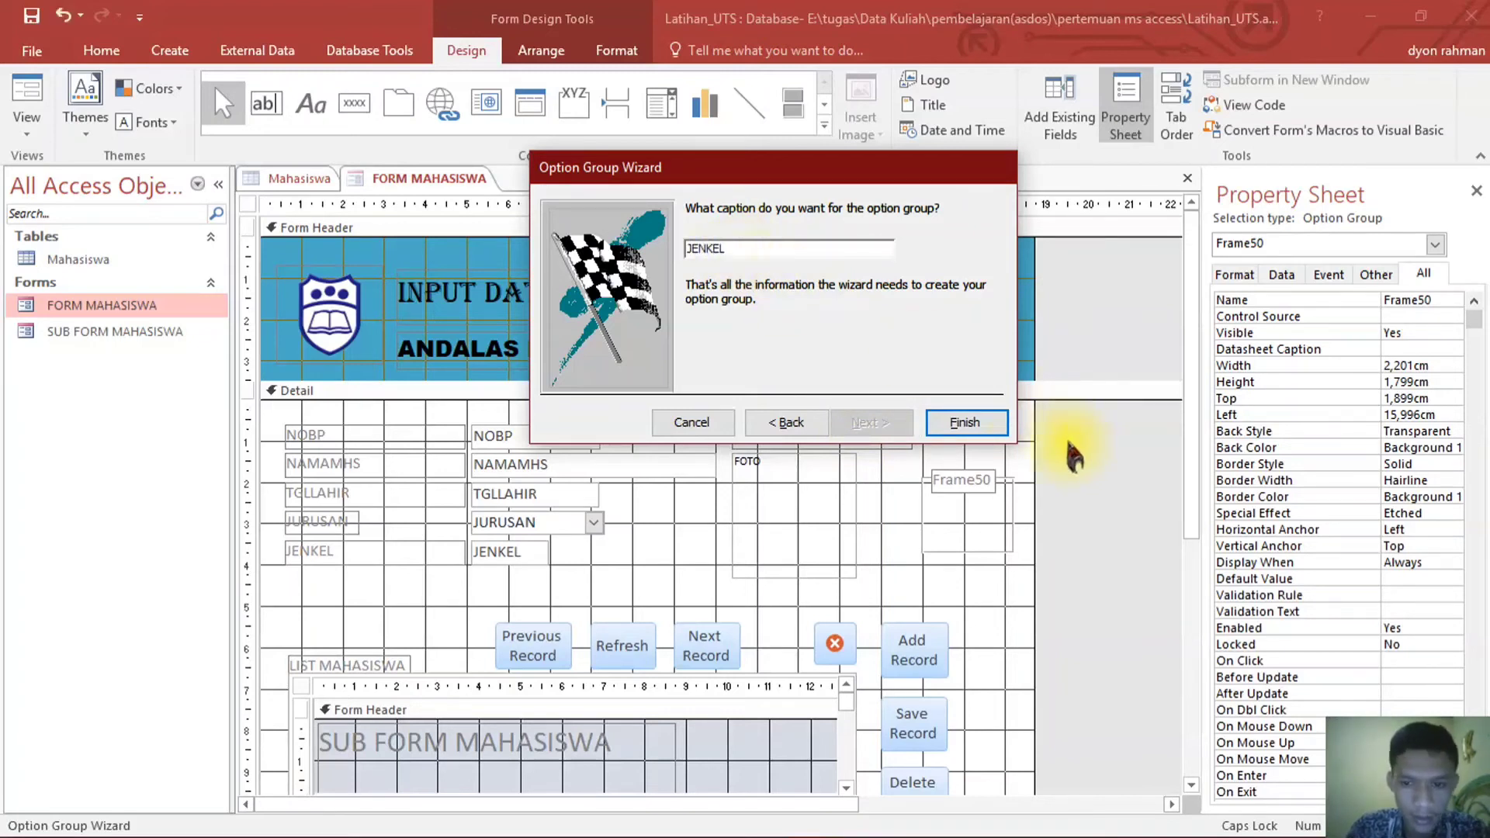
click(962, 427)
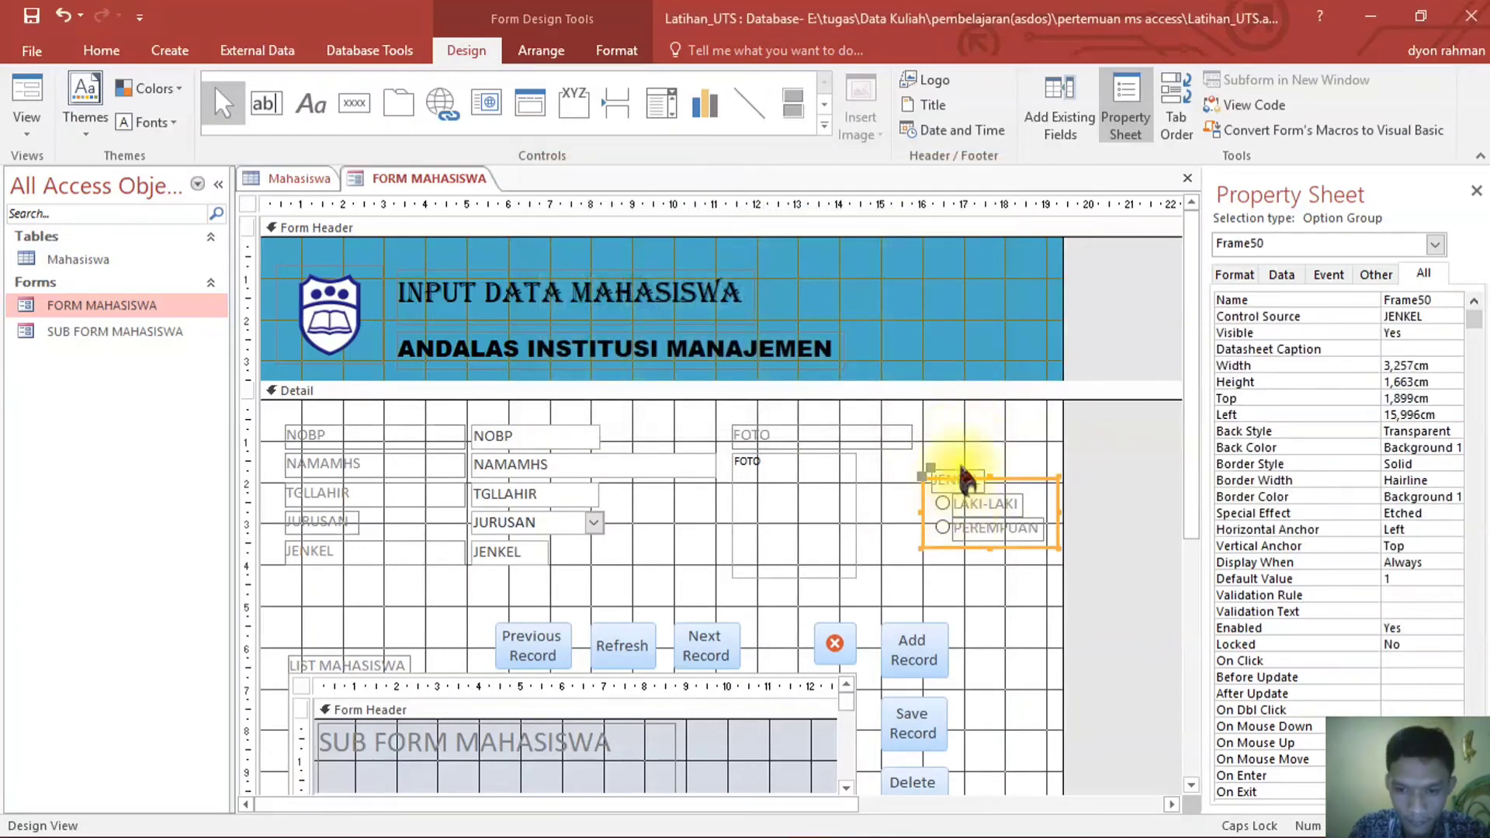
- Move the option group's JENKEL label slightly above its frame
click(981, 432)
click(933, 473)
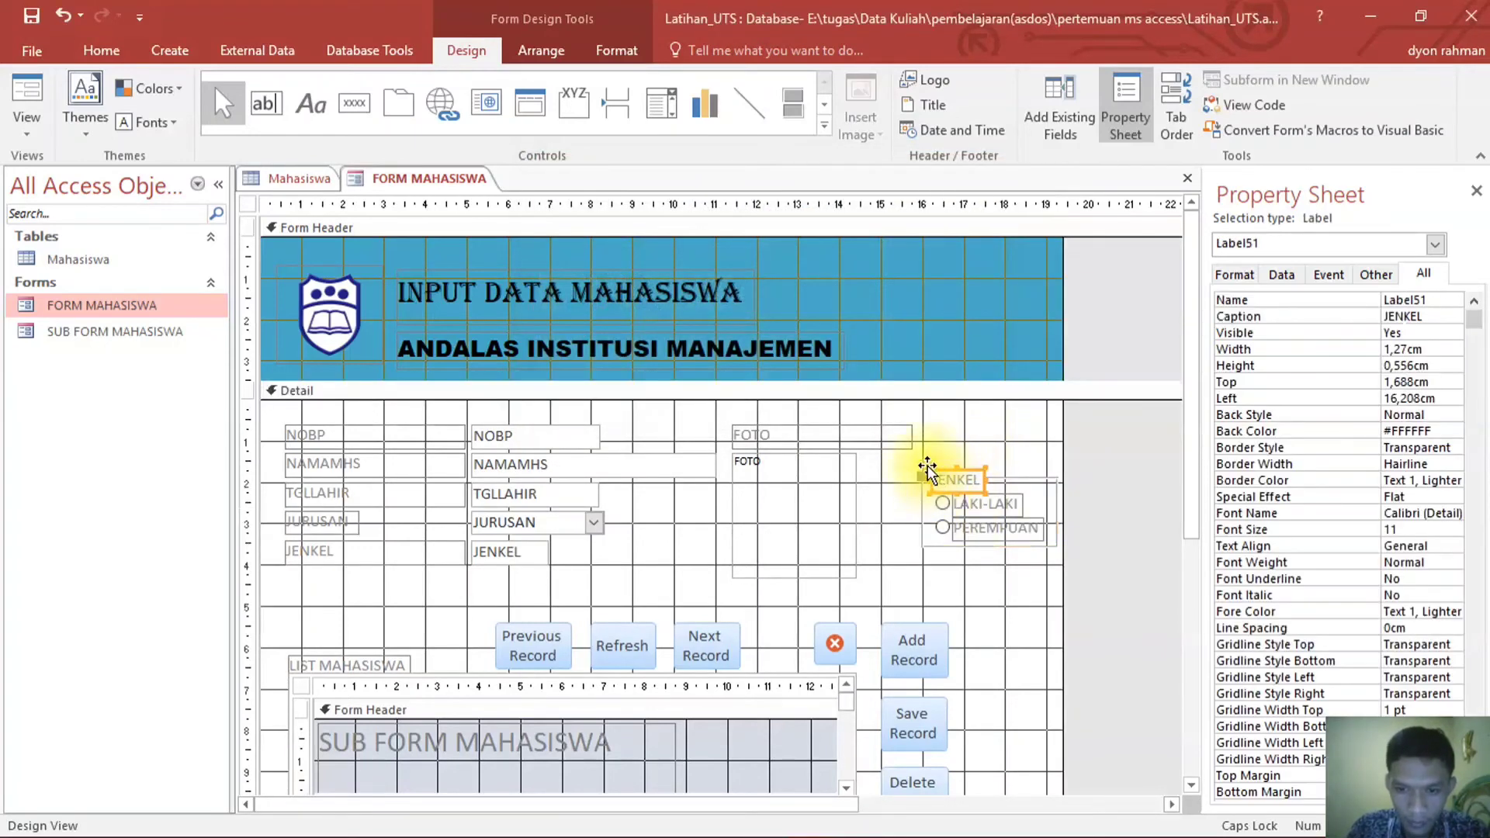
drag(927, 465, 929, 445)
click(890, 520)
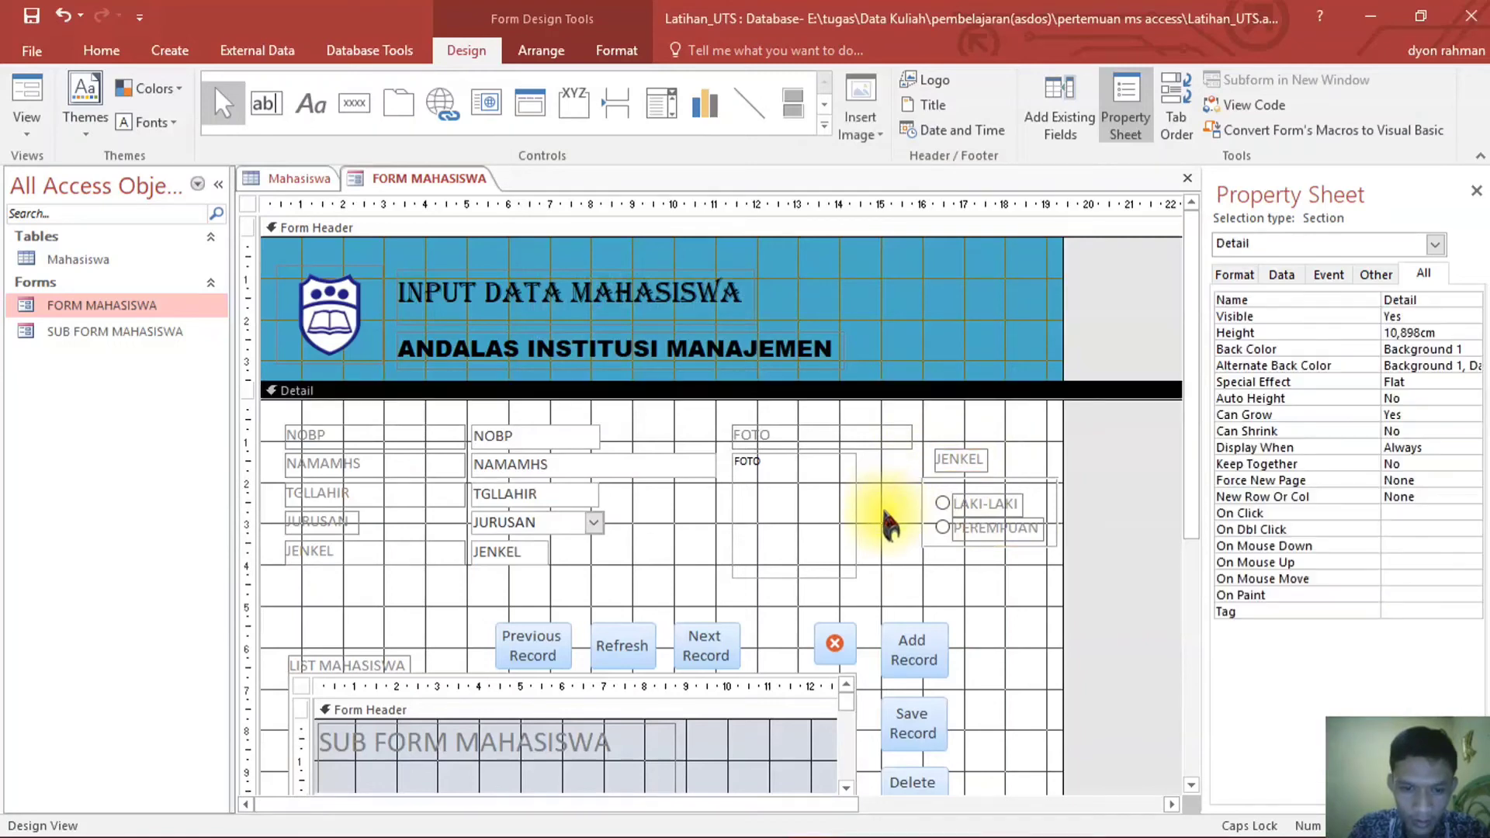
- Delete the original JENKEL label and text box below the JURUSAN row
click(433, 553)
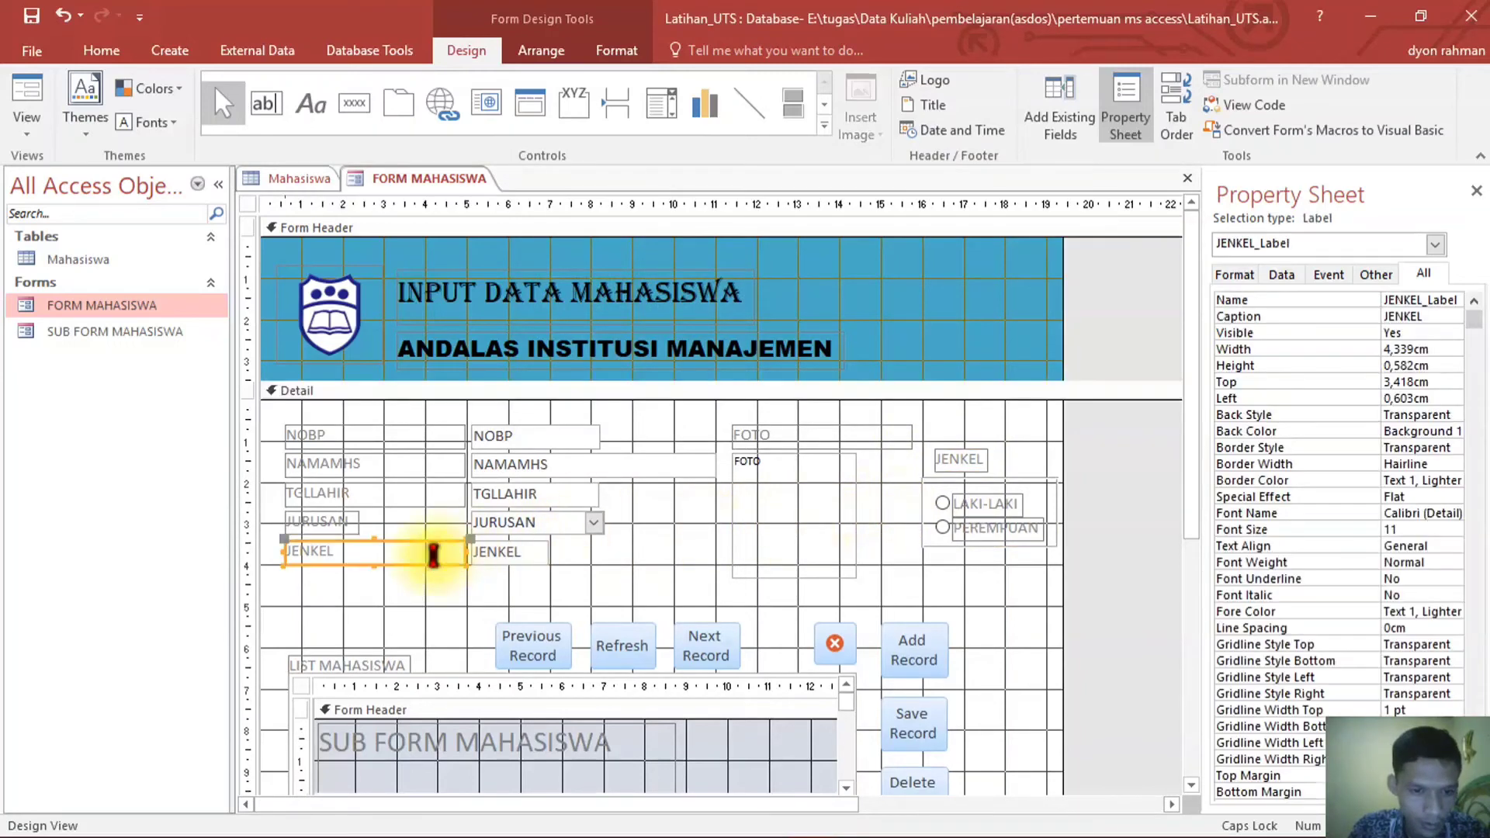
click(504, 558)
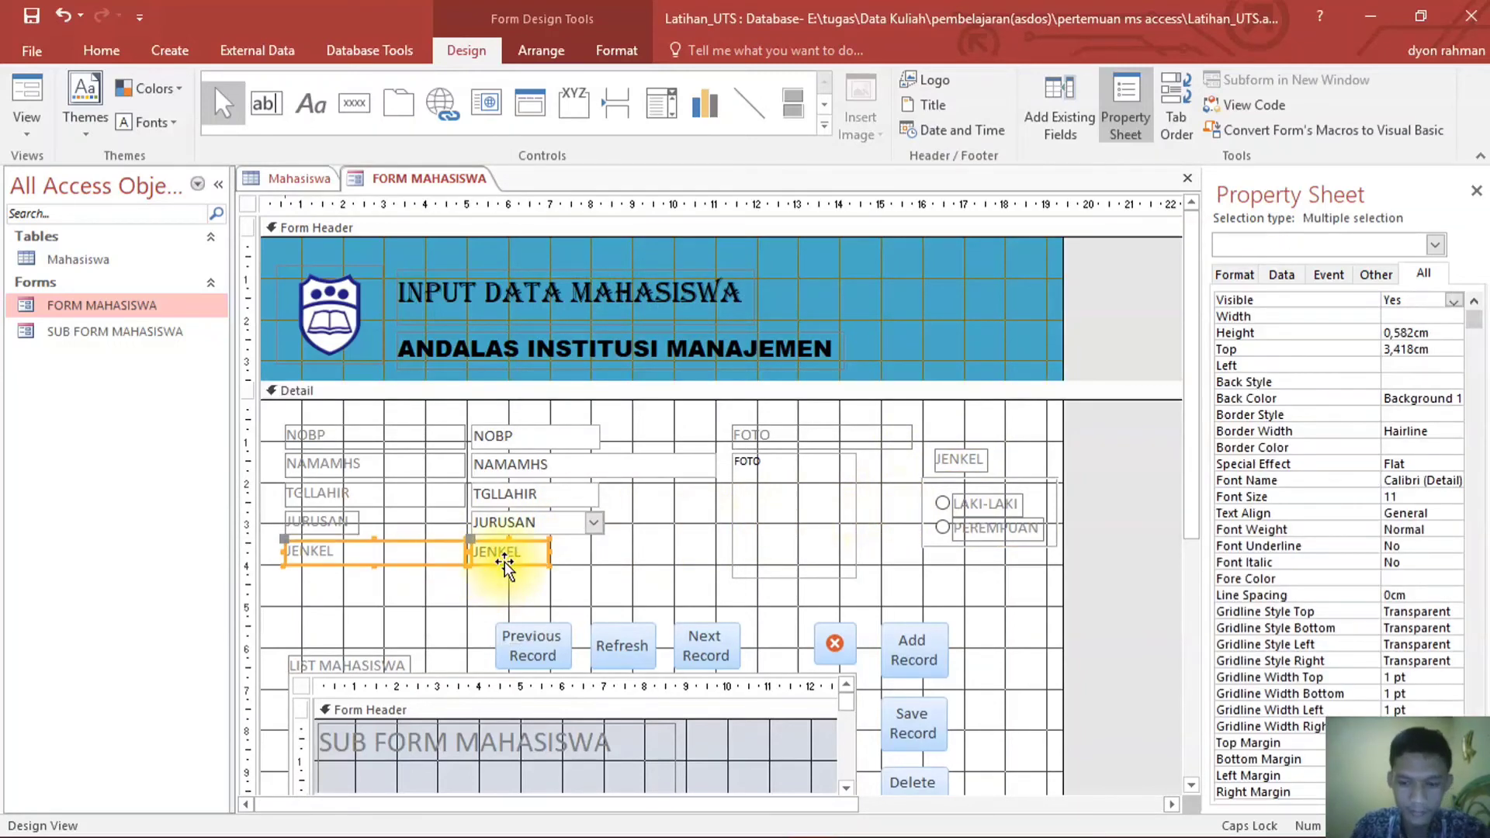
key(Delete)
- Move the option group's JENKEL label into the empty row below the JURUSAN label, aligned with the other field labels
click(923, 461)
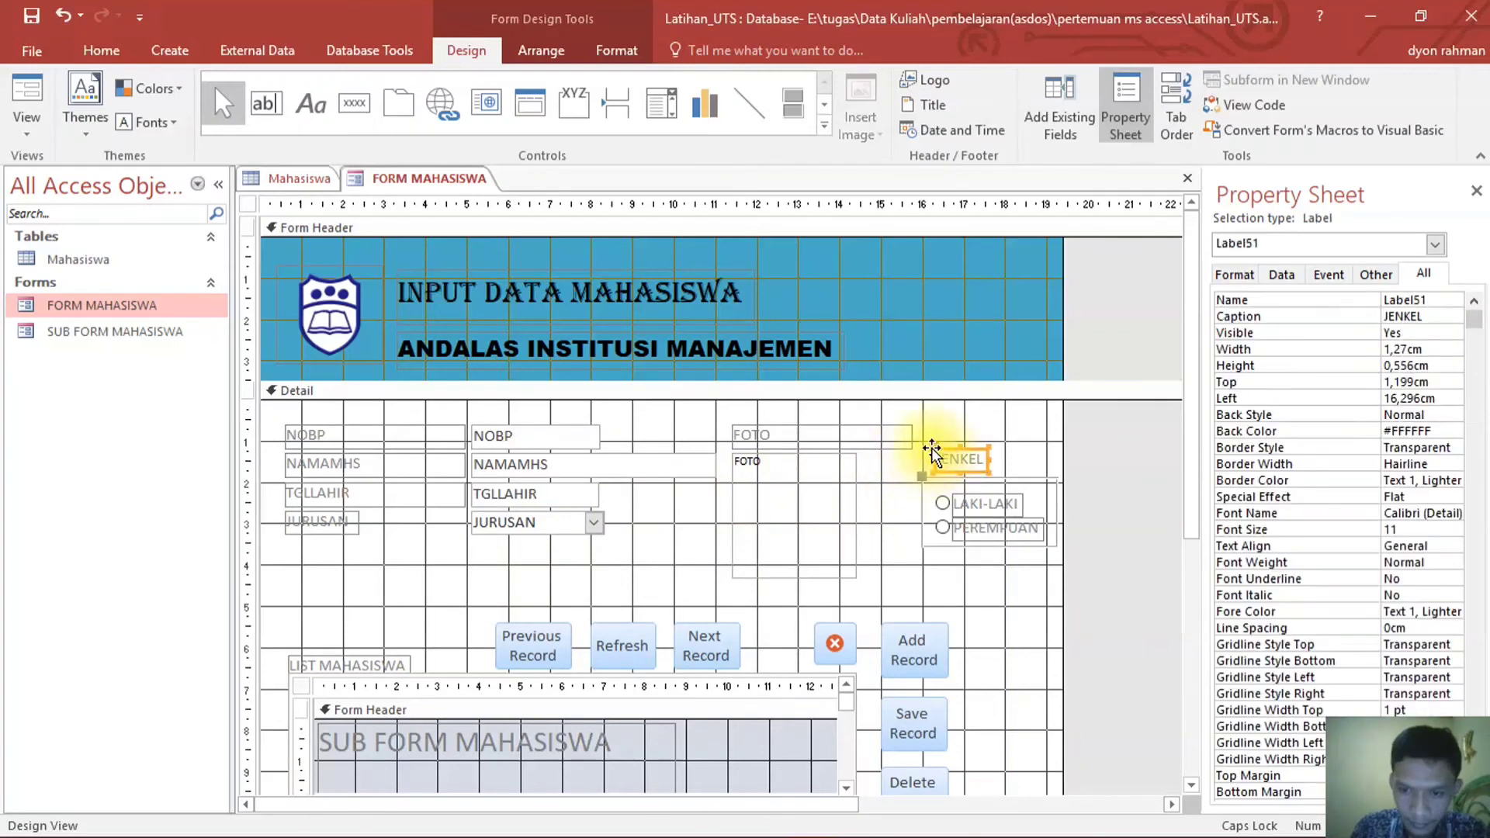
drag(925, 460, 281, 542)
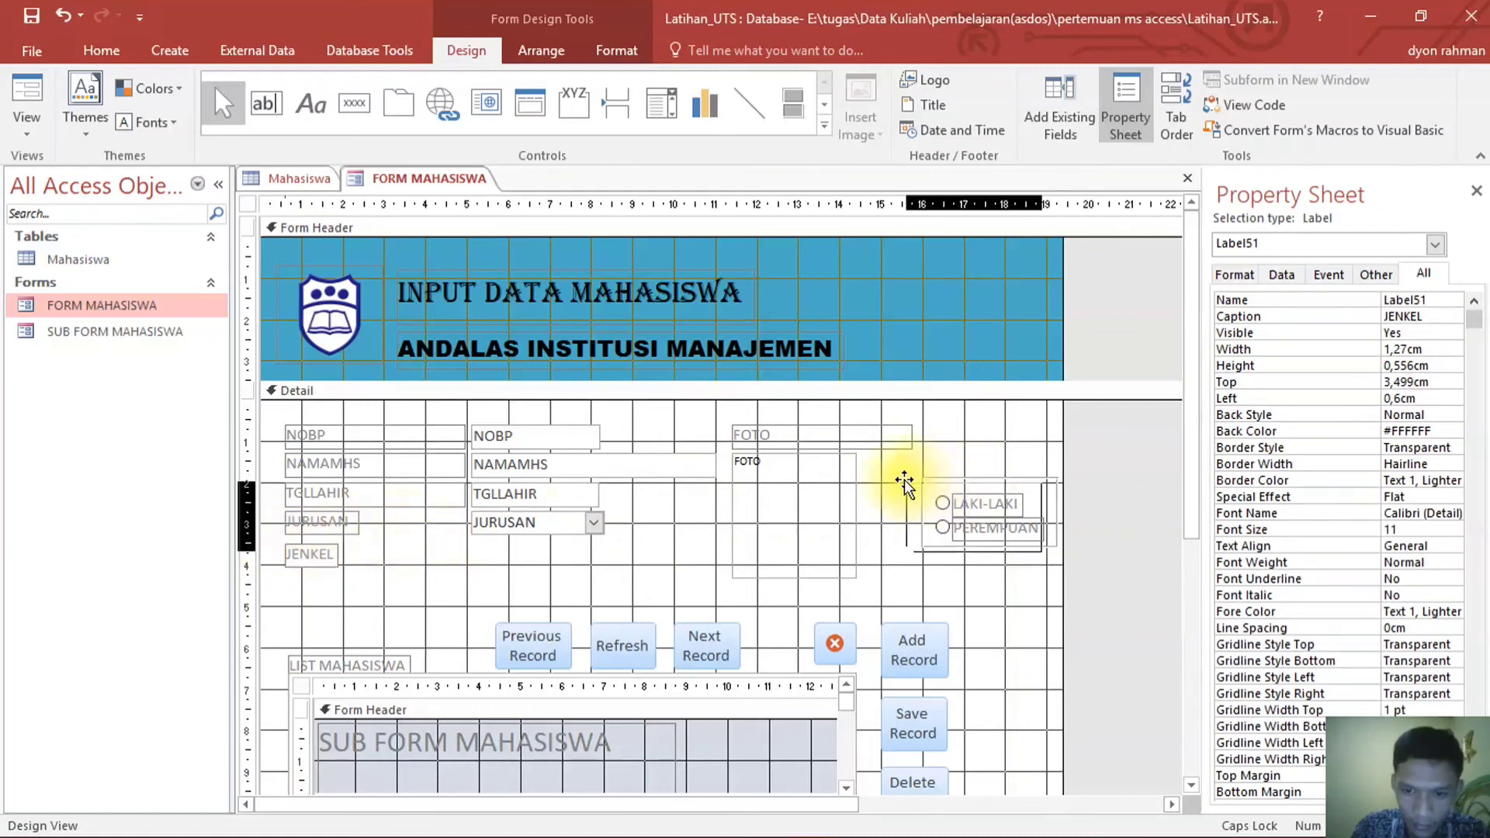